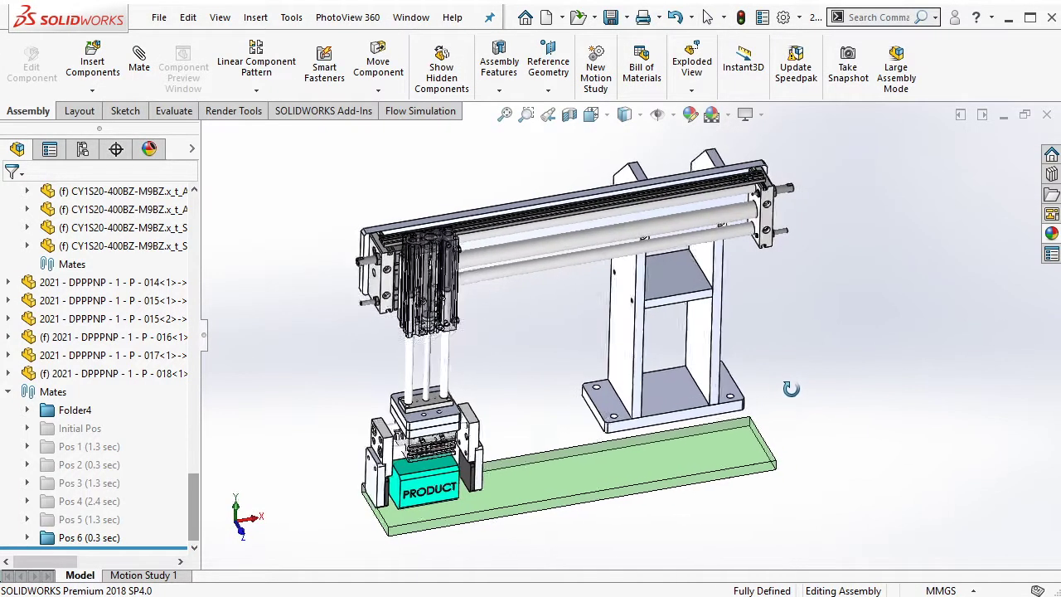
Step: Suppress the Pos 6 mate folder, leaving the assembly under defined
left_click(89, 537)
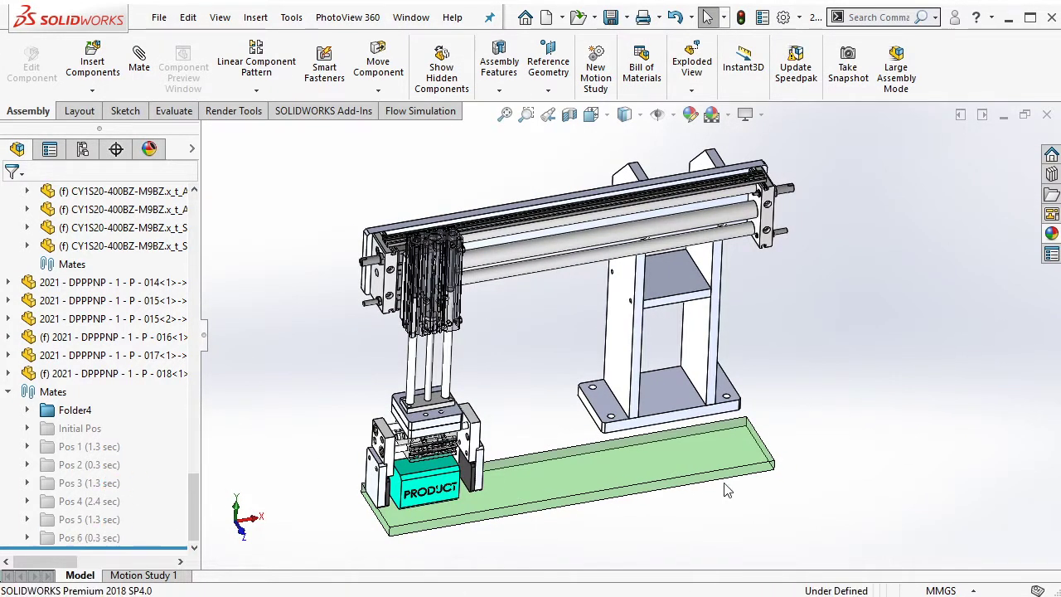
scroll(532, 300, "down", 2)
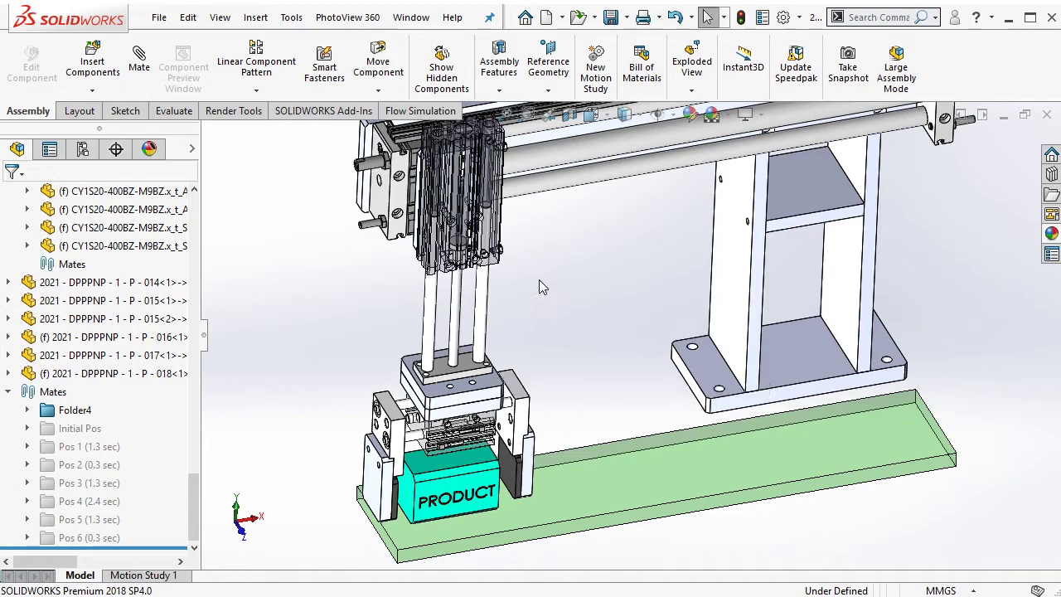
scroll(506, 356, "down", 2)
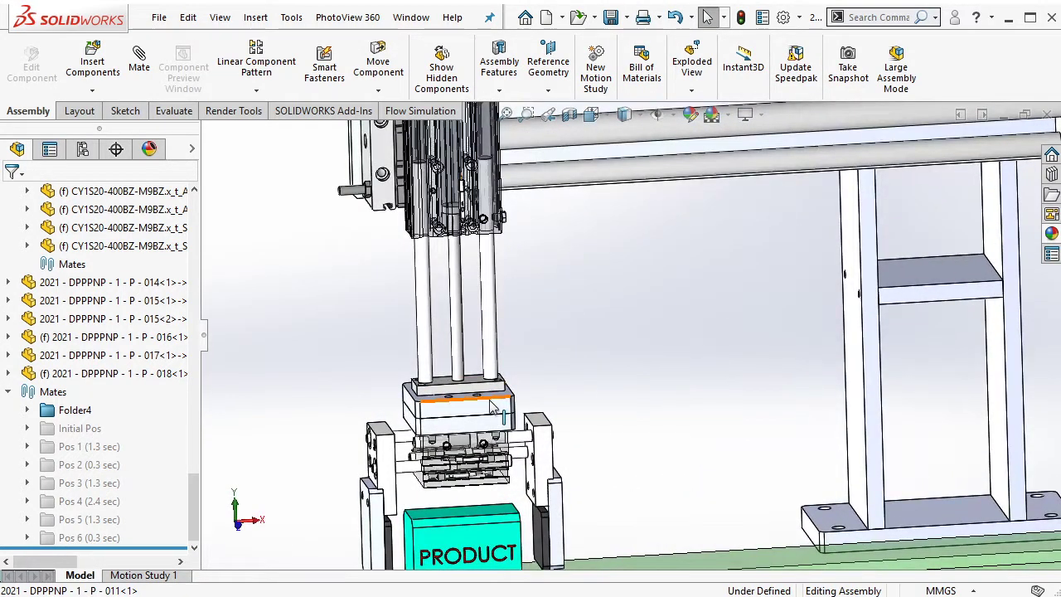
Step: Drag the gripper upward until it clears the PRODUCT box
left_click_drag(493, 406, 489, 331)
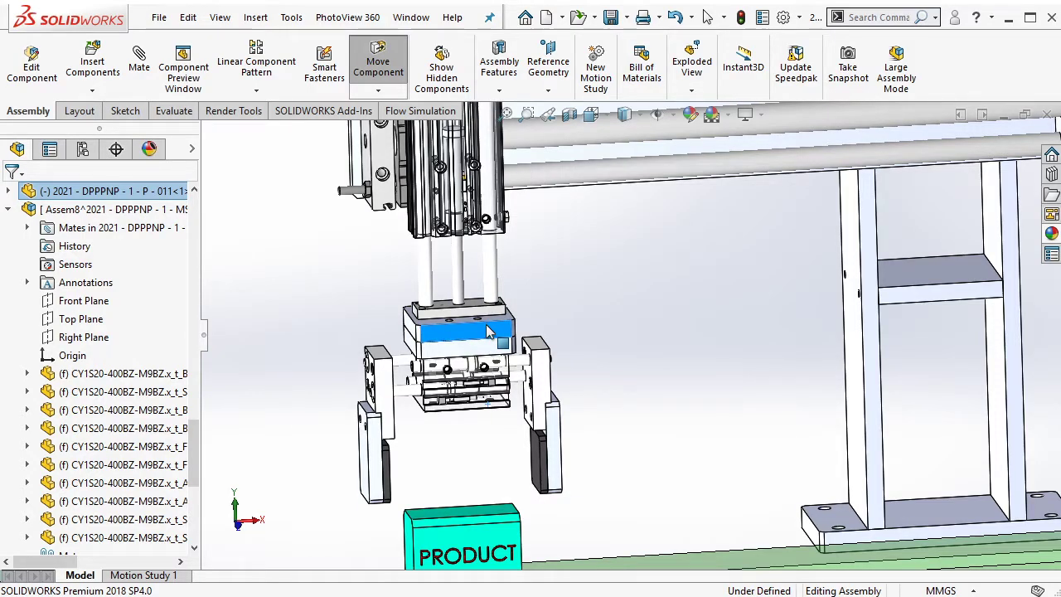
scroll(489, 323, "down", 1)
scroll(497, 199, "down", 2)
scroll(515, 136, "down", 2)
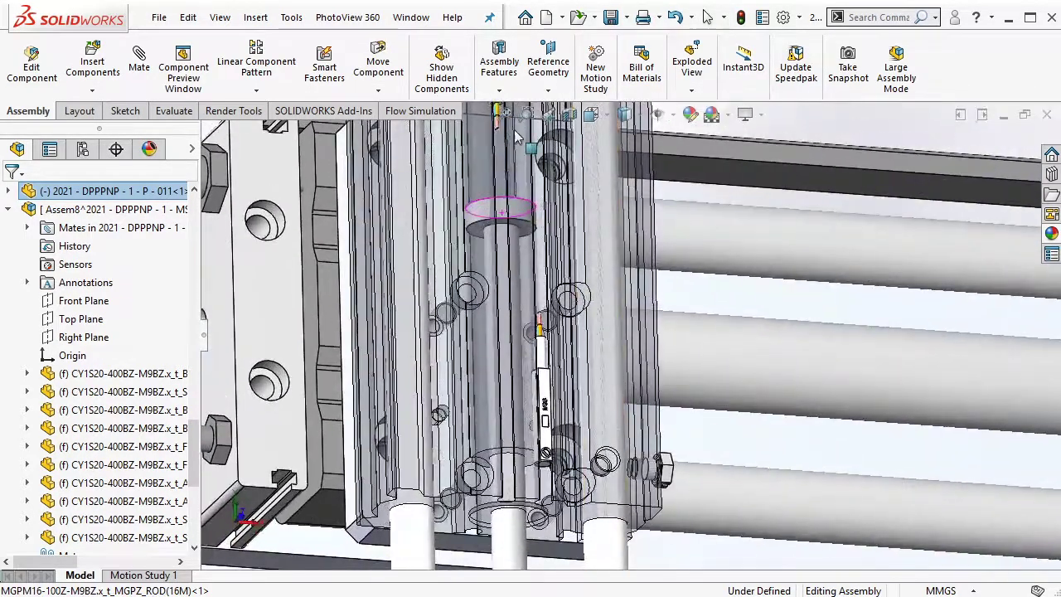
Step: Add Distance22, a 70 mm distance mate between the cylinder face and the hidden ring face inside the upper cylinder
left_click(500, 207)
middle_click_drag(500, 207, 532, 424)
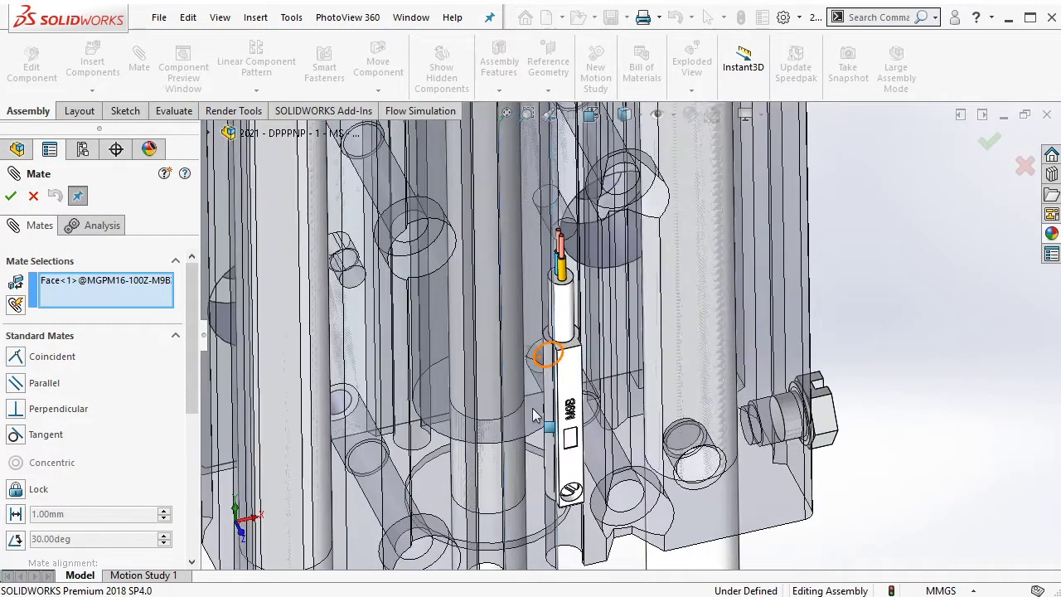
right_click(533, 139)
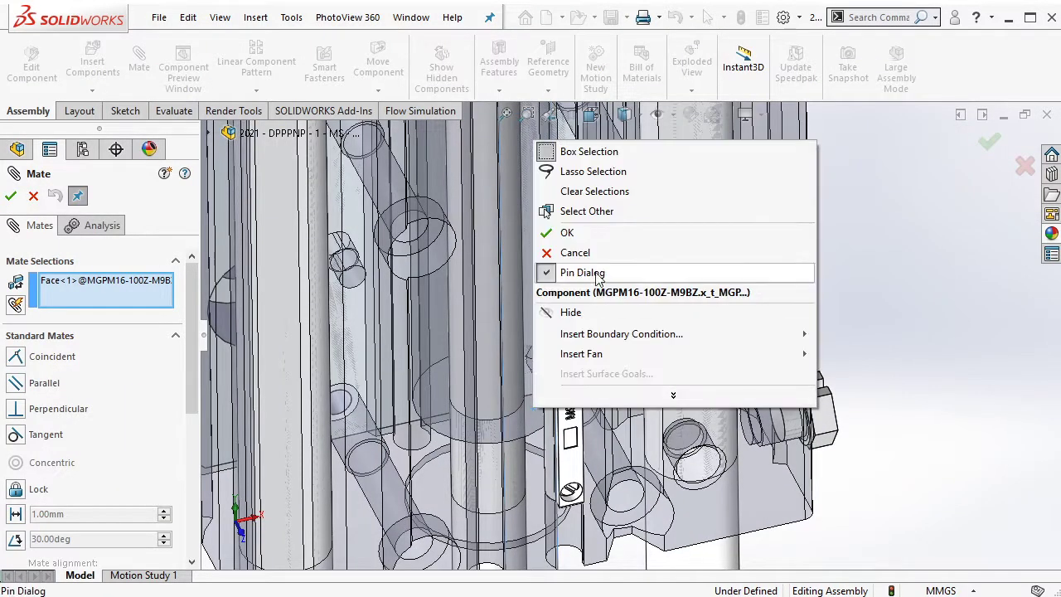
left_click(571, 206)
left_click(629, 403)
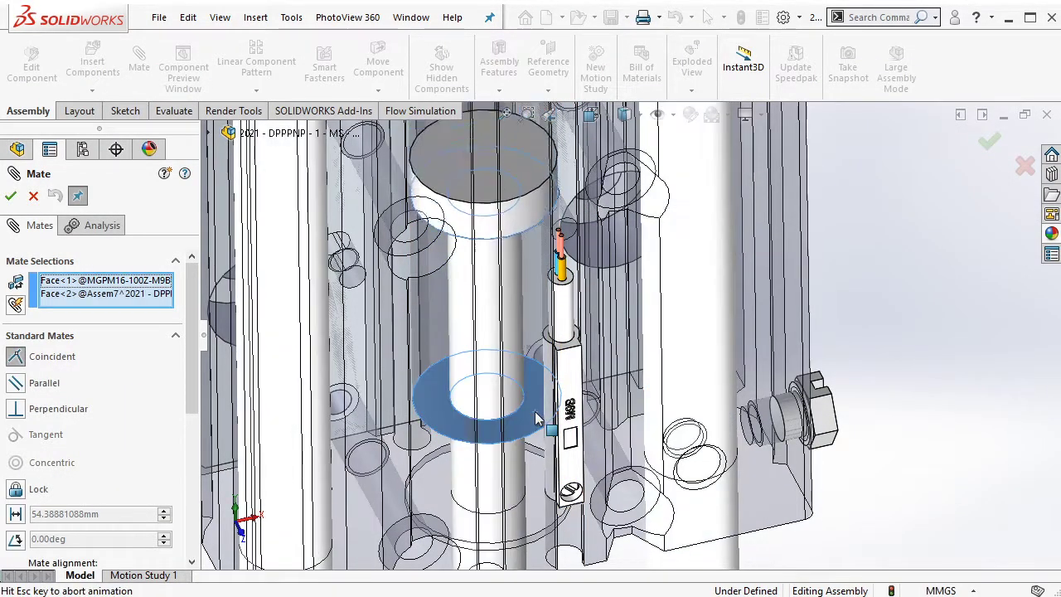
left_click(635, 441)
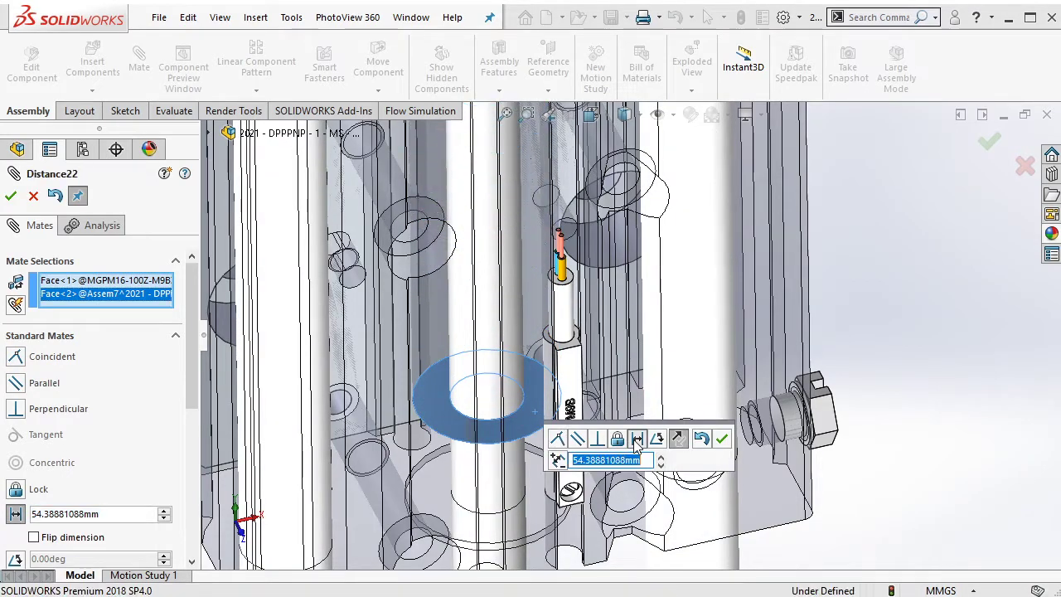
type("0")
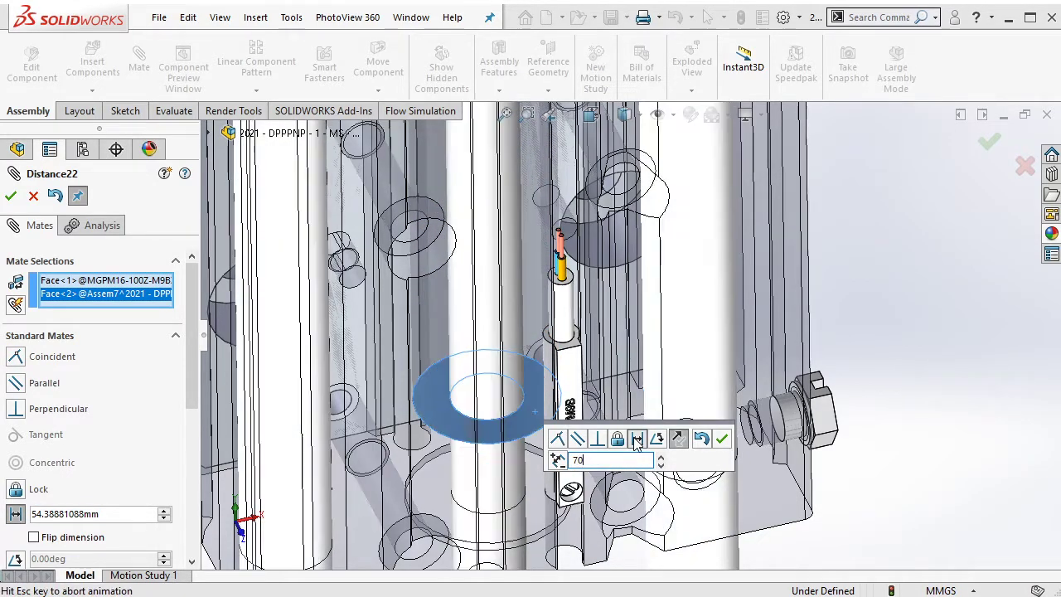
key("Return")
left_click(721, 438)
scroll(724, 445, "up", 5)
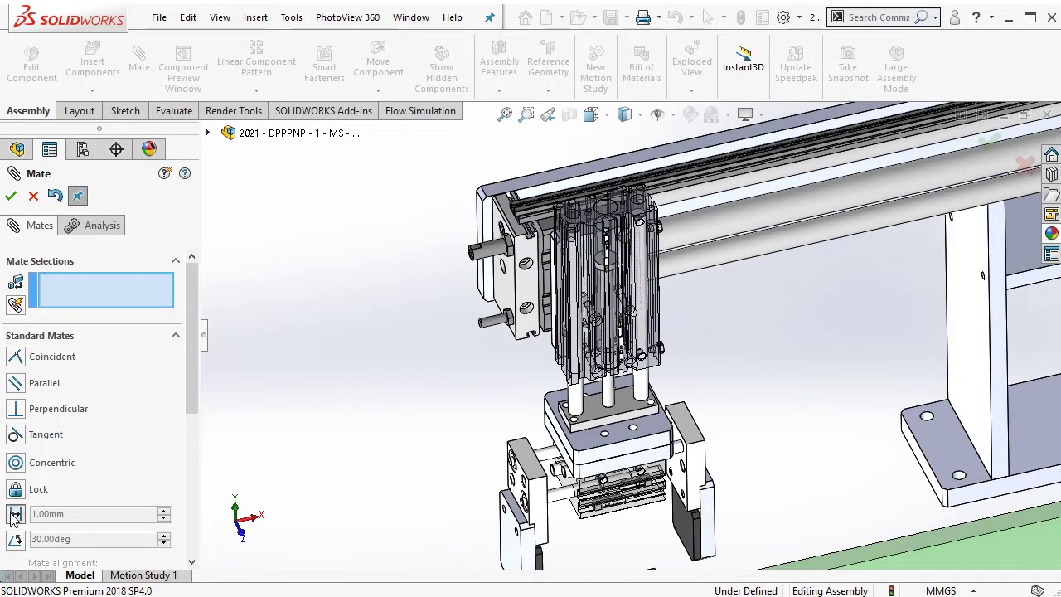
Step: Add a 1.5 mm distance mate between the rodless cylinder's slider face and its mating face
type("1.5")
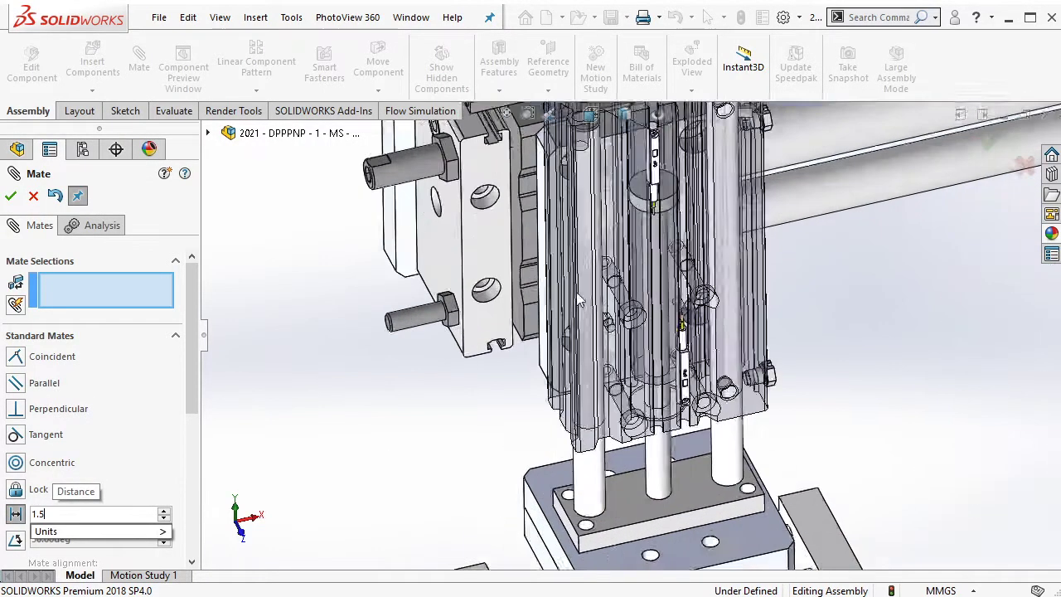
scroll(503, 224, "down", 5)
left_click(502, 224)
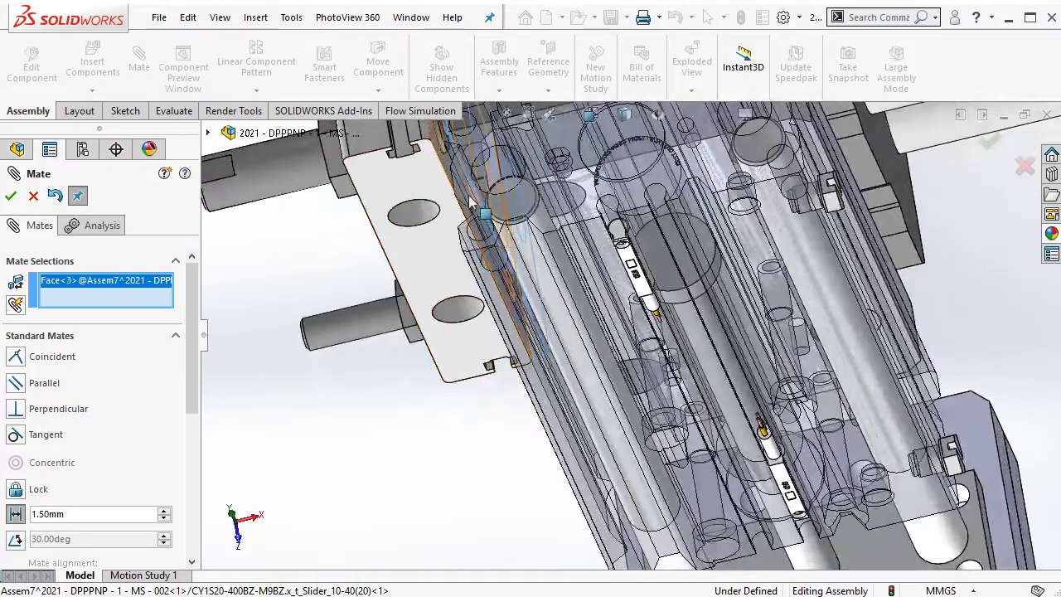
left_click(469, 201)
left_click(444, 157)
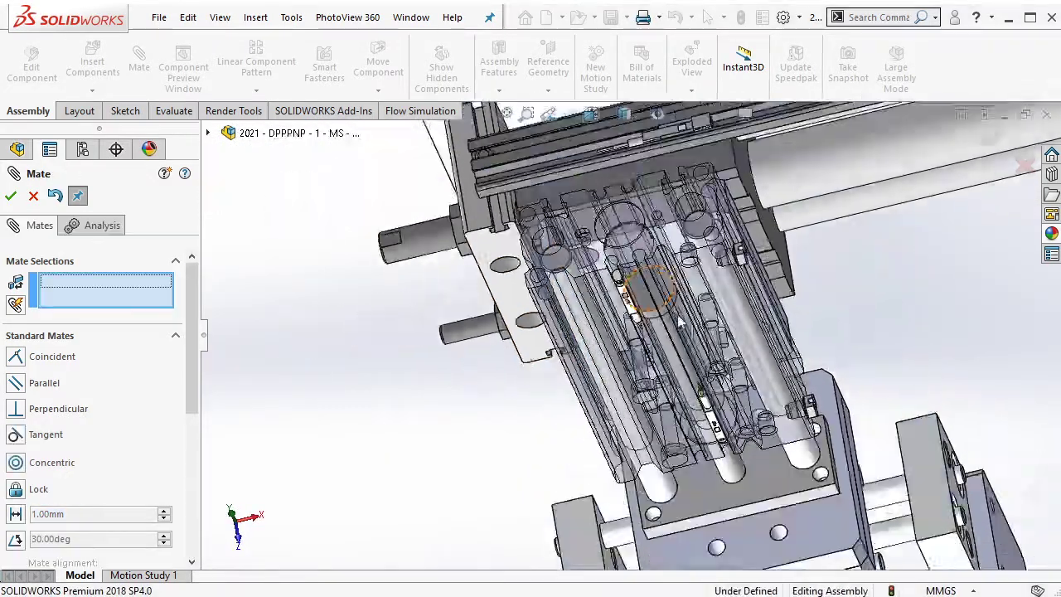
middle_click_drag(788, 403, 688, 331)
scroll(686, 331, "down", 4)
scroll(683, 330, "down", 2)
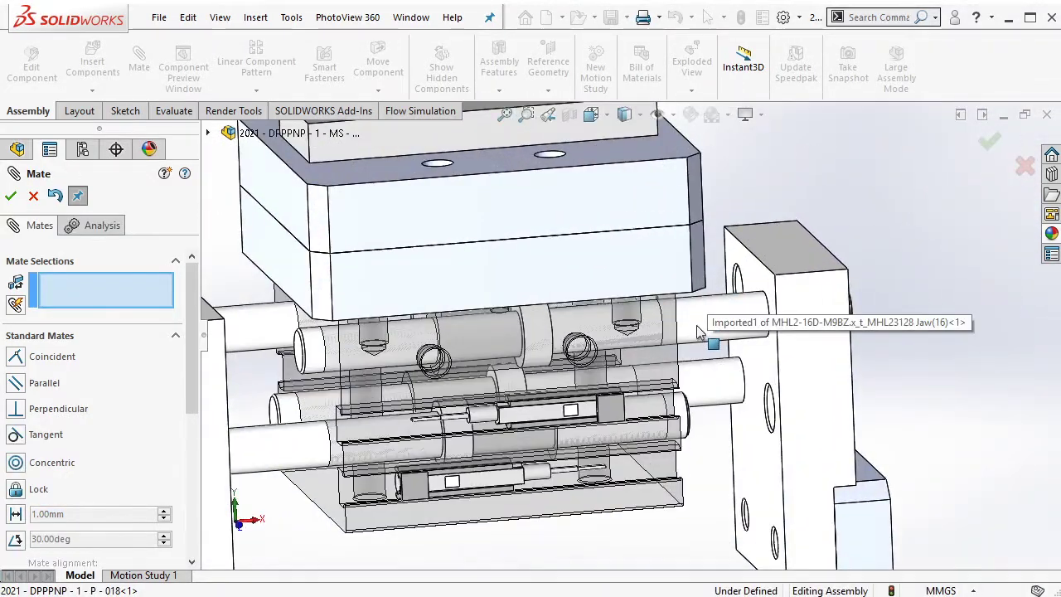
scroll(684, 331, "down", 2)
scroll(473, 317, "down", 3)
Step: Mate the gripper cylinder's ring face coincident to its hidden mating face (Coincident85)
scroll(497, 311, "down", 2)
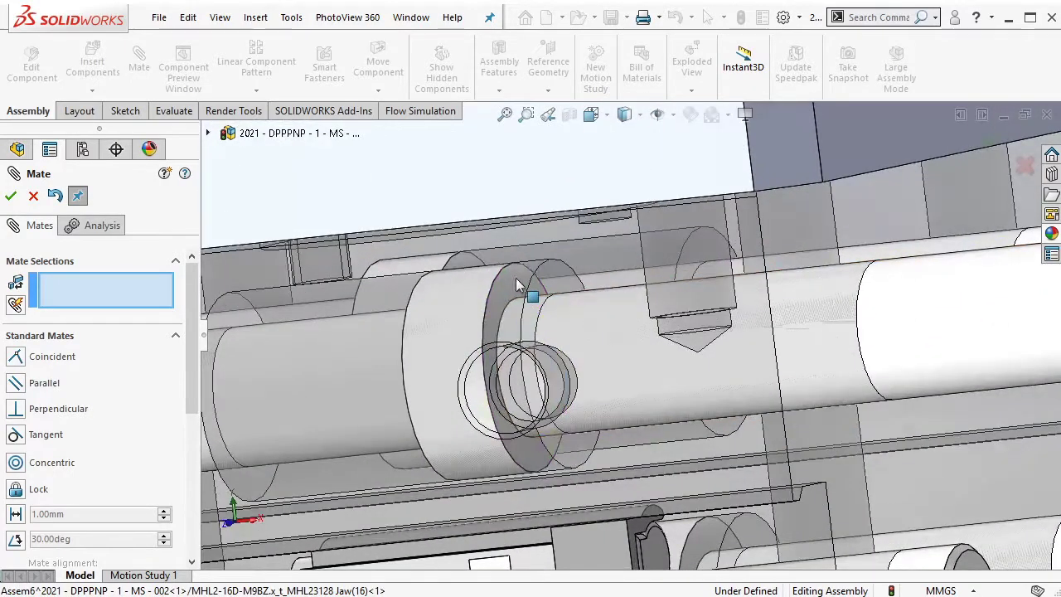
left_click(520, 283)
right_click(556, 267)
left_click(600, 338)
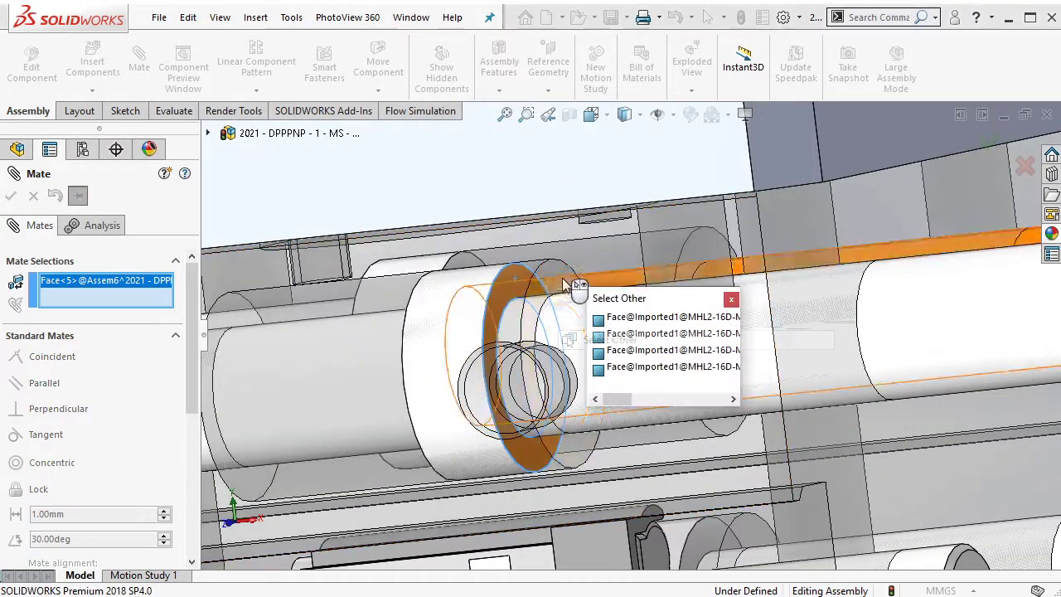
left_click(558, 266)
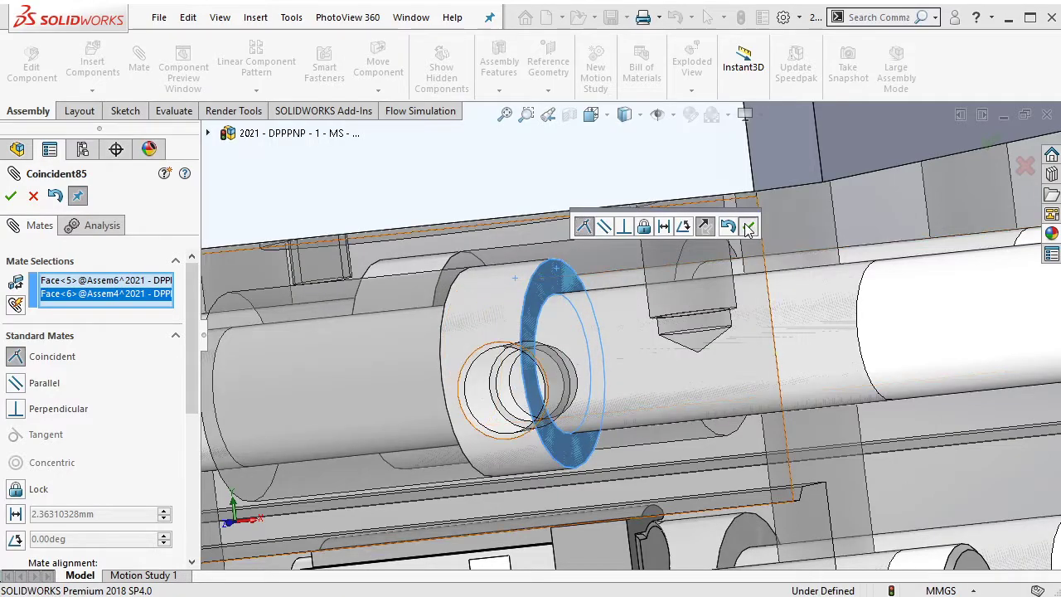
left_click(584, 224)
Step: Add Coincident86 between the cylinder's other ring face and its hidden mating face
middle_click_drag(448, 289, 423, 294)
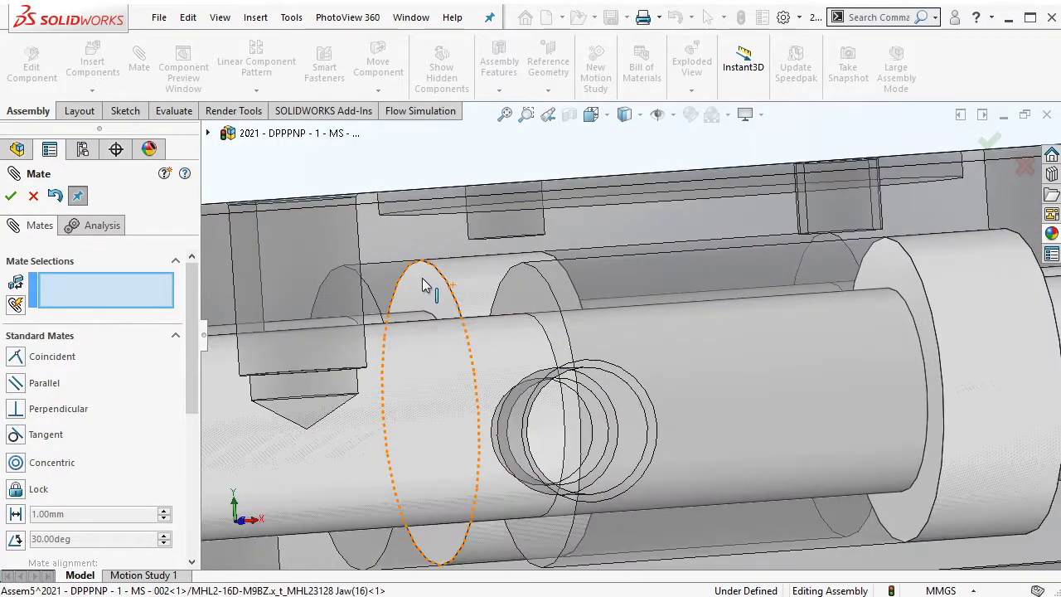
left_click(422, 284)
right_click(343, 281)
left_click(369, 351)
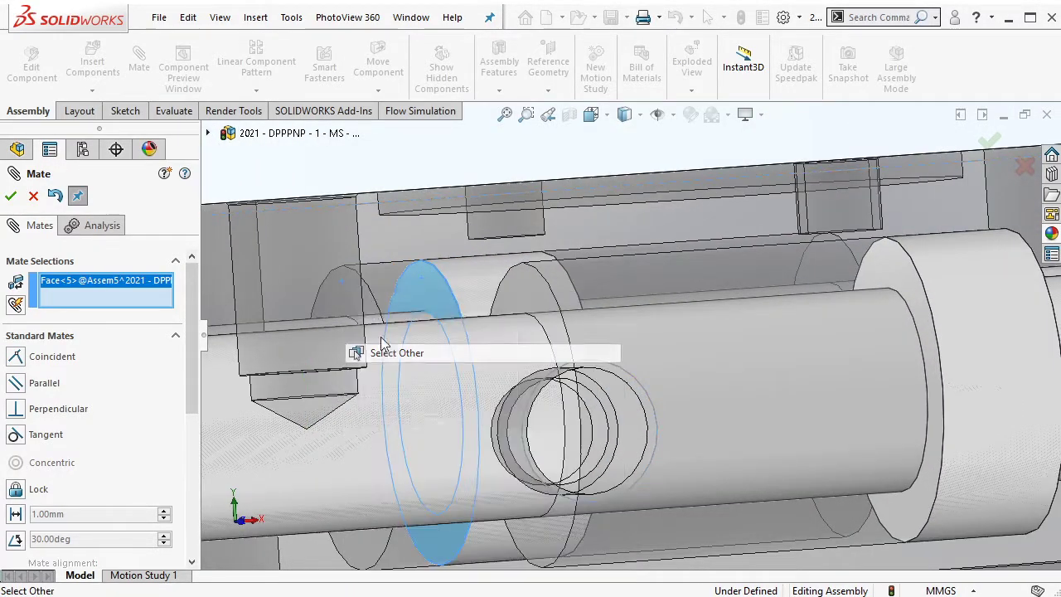
left_click(339, 289)
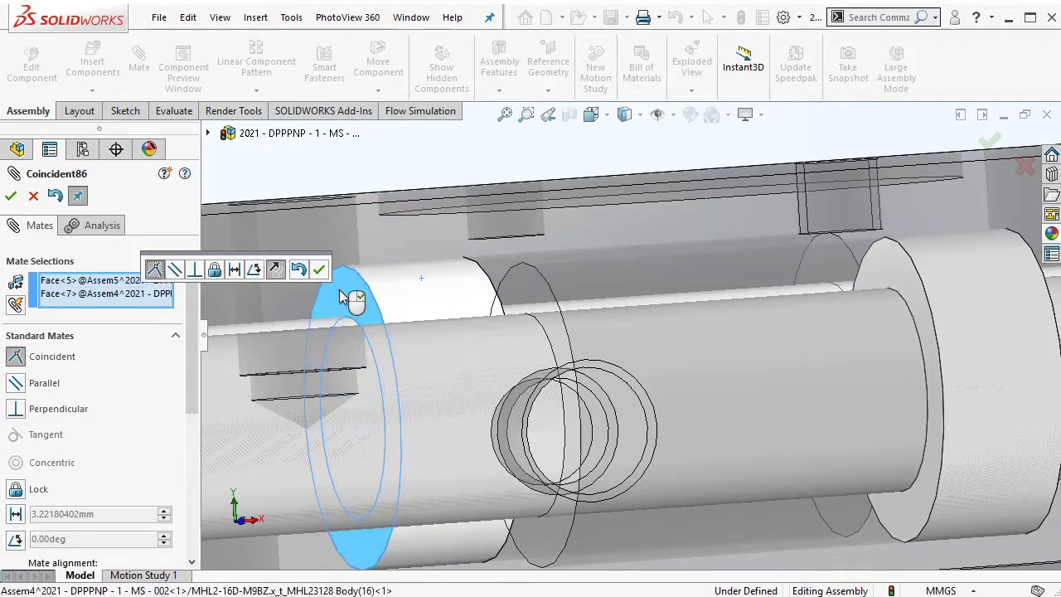
left_click(319, 269)
left_click(13, 197)
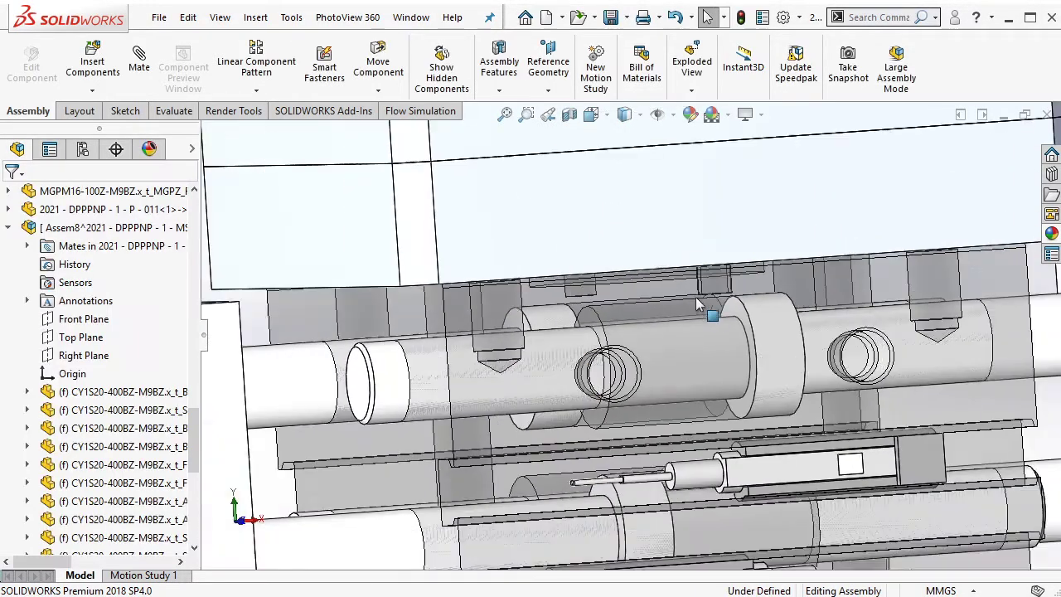
scroll(696, 364, "down", 5)
scroll(705, 388, "up", 4)
scroll(705, 388, "up", 2)
middle_click_drag(705, 387, 662, 389)
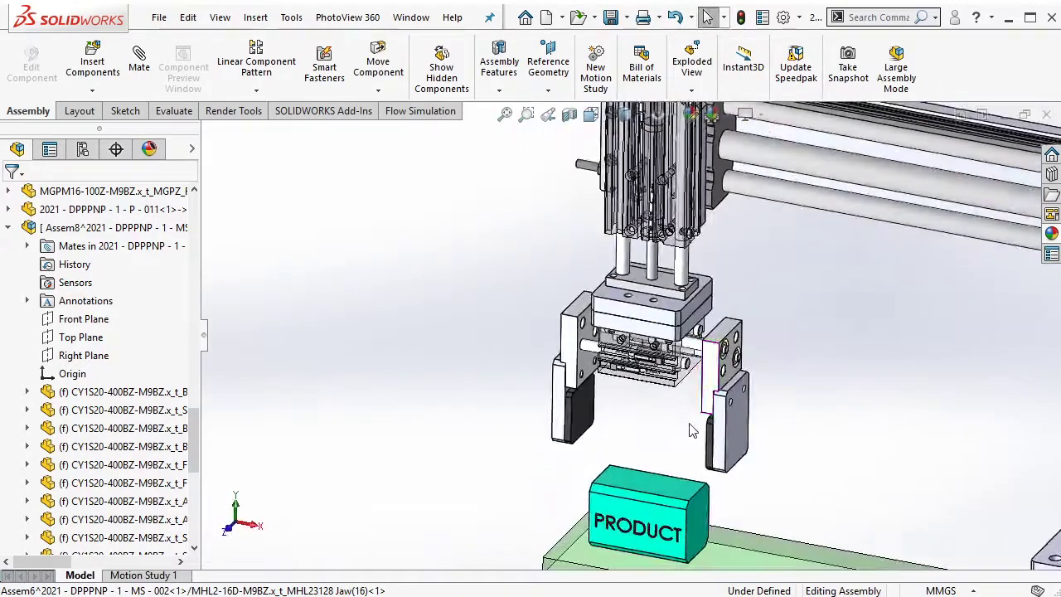
left_click_drag(698, 389, 589, 384)
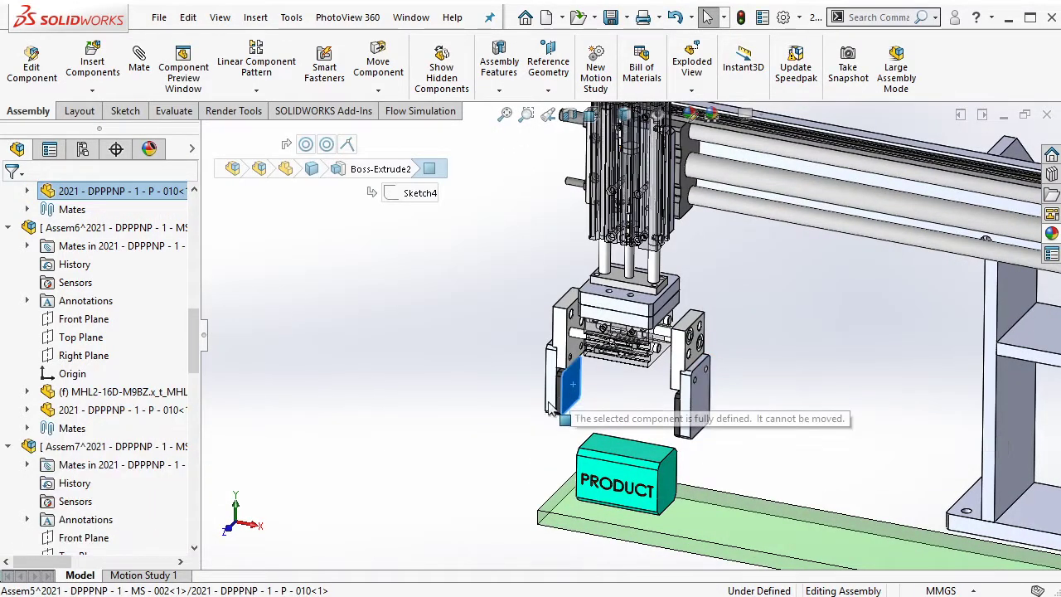
scroll(709, 195, "up", 3)
left_click_drag(709, 195, 702, 340)
left_click(702, 339)
scroll(762, 397, "down", 5)
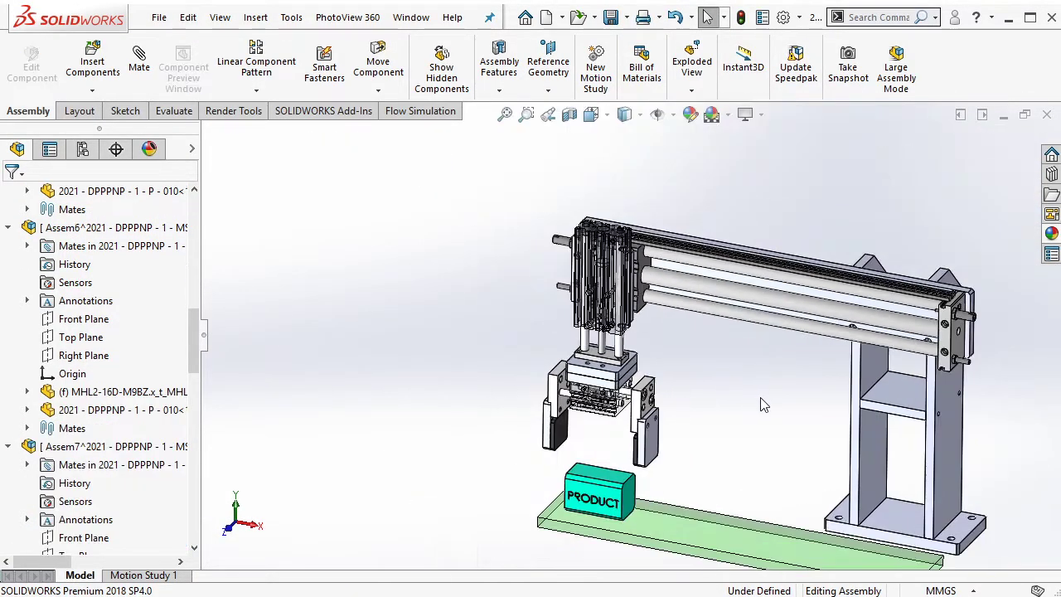
mouse_move(874, 402)
middle_mouse_down()
mouse_move(837, 296)
mouse_move(795, 300)
middle_mouse_up()
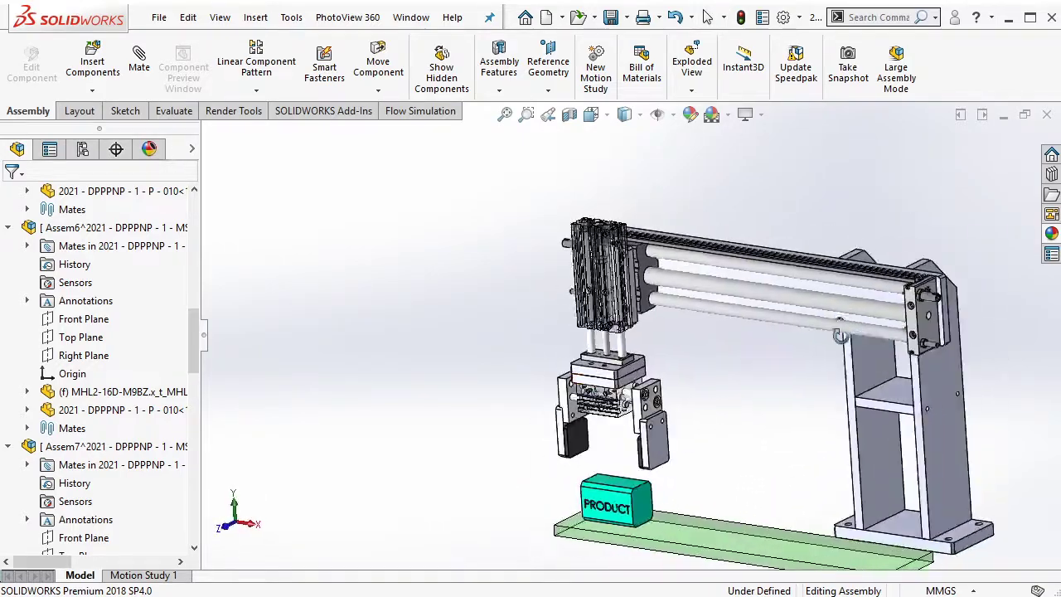
left_click_drag(199, 351, 199, 526)
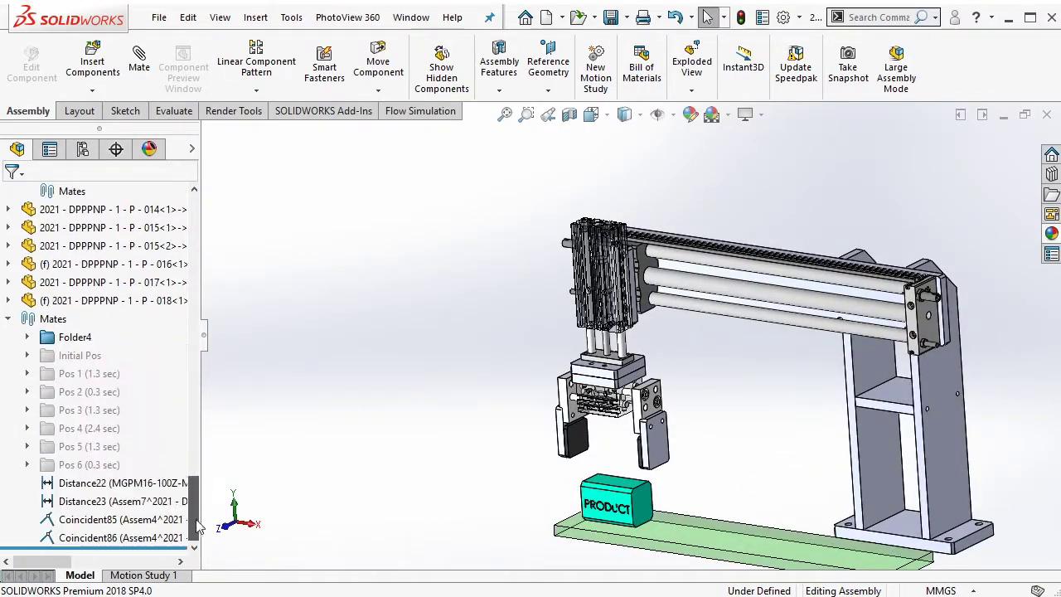
Step: Group Distance22, Distance23, Coincident85 and Coincident86 into a new folder named Pos 7 (0.8 sec)
left_click(137, 486)
left_click(120, 537, "shift")
right_click(120, 537)
left_click(174, 423)
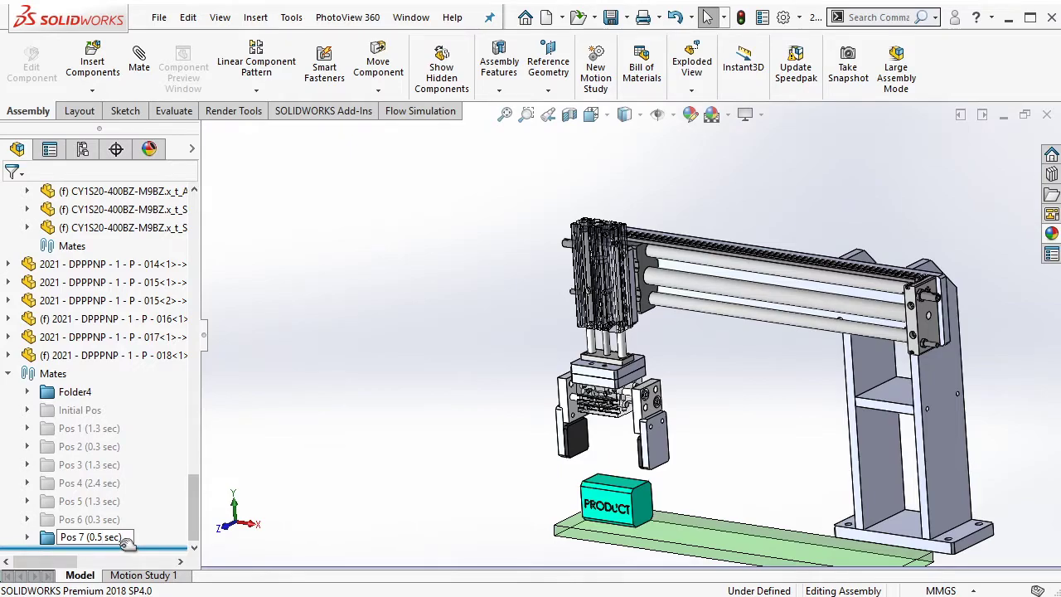
type("8")
key("Return")
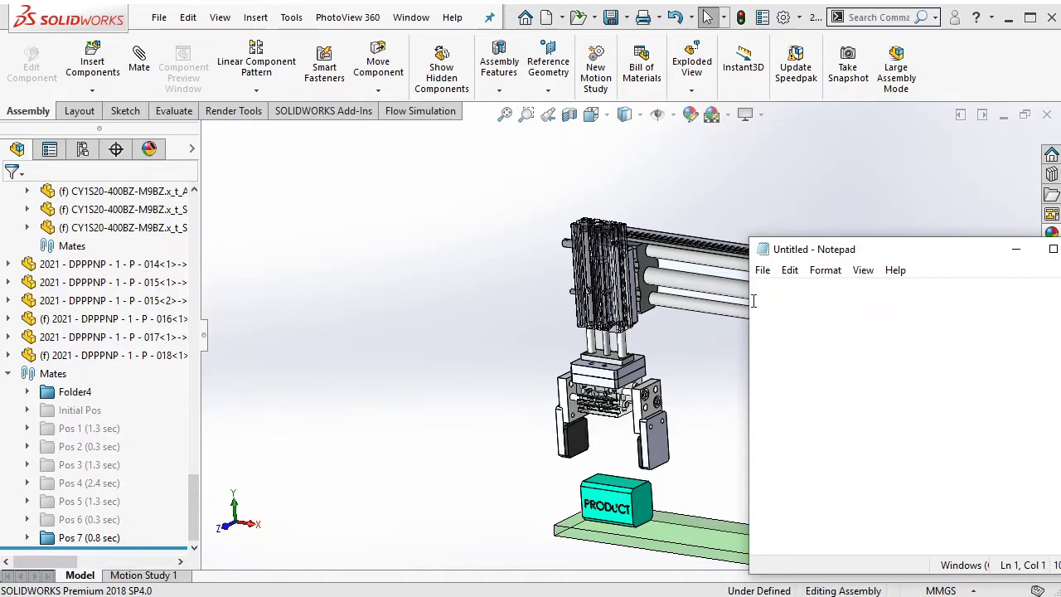
left_click(672, 190)
left_click(106, 543)
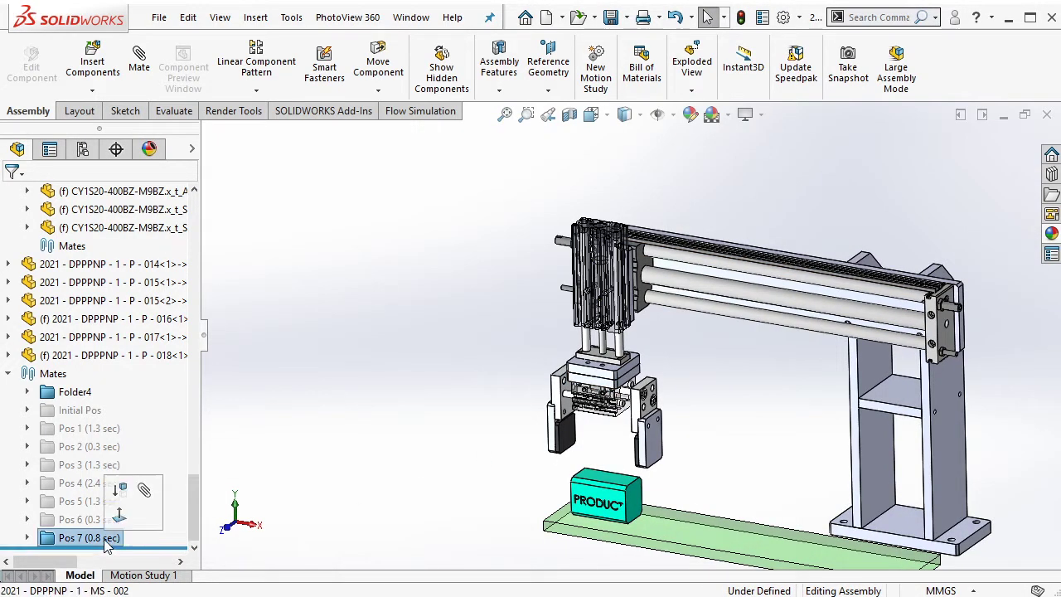
Step: Mate the rail's M9B switch sensor end face coincident into its slot
key("Escape")
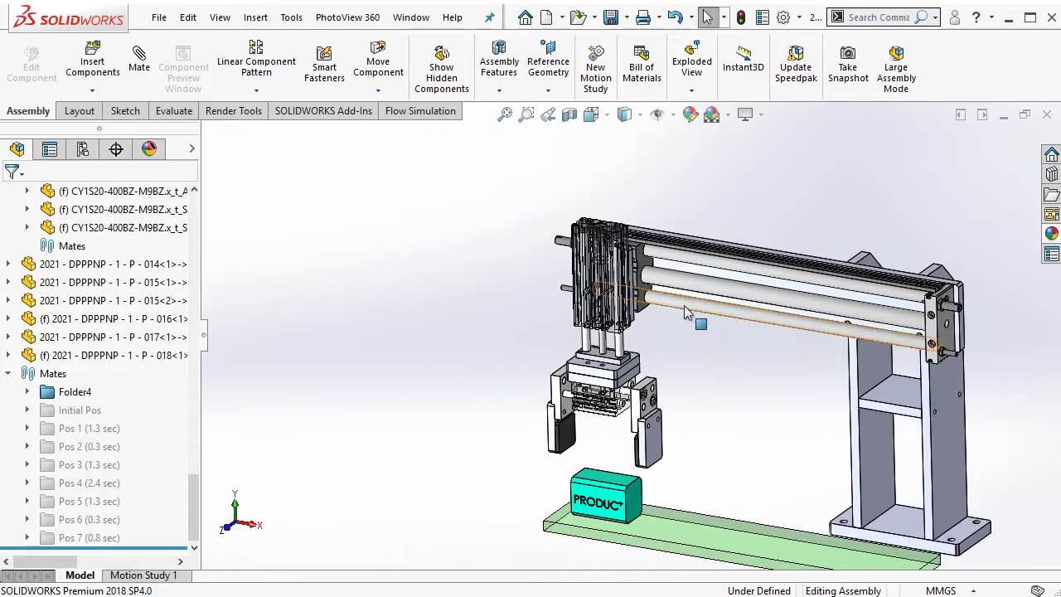
scroll(684, 305, "down", 2)
scroll(646, 295, "down", 2)
scroll(596, 282, "down", 2)
scroll(560, 271, "down", 2)
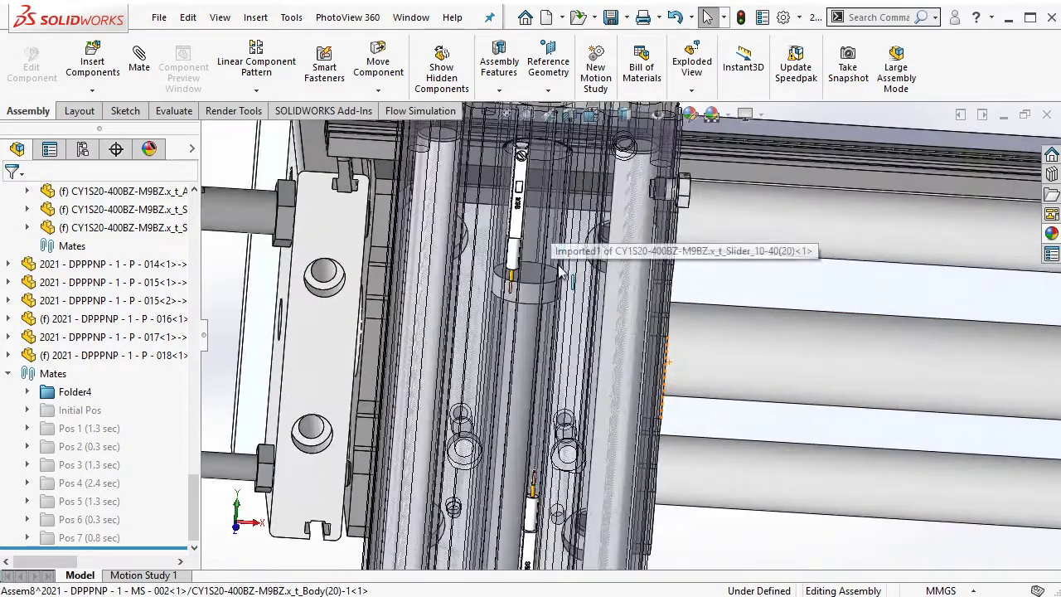
left_click(535, 276)
left_click(278, 144)
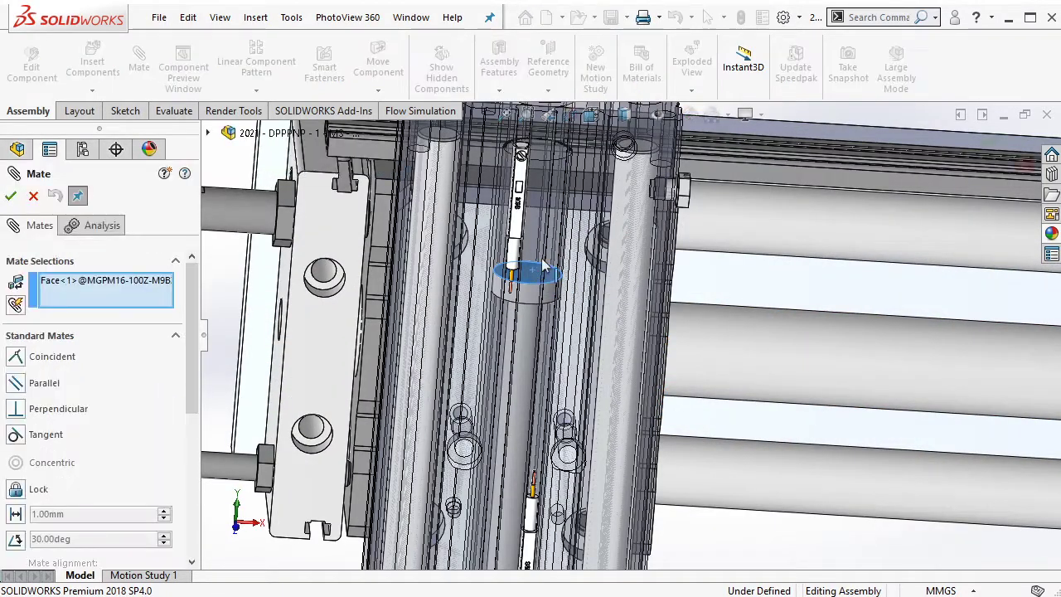
mouse_move(534, 276)
middle_mouse_down()
mouse_move(606, 157)
mouse_move(547, 179)
middle_mouse_up()
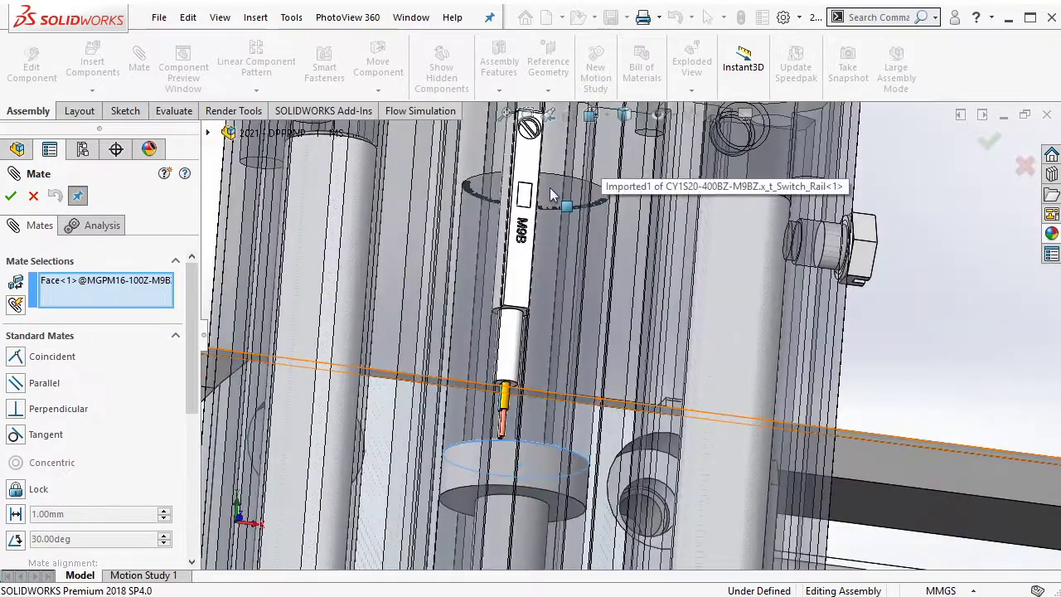
right_click(555, 193)
left_click(584, 261)
left_click(555, 192)
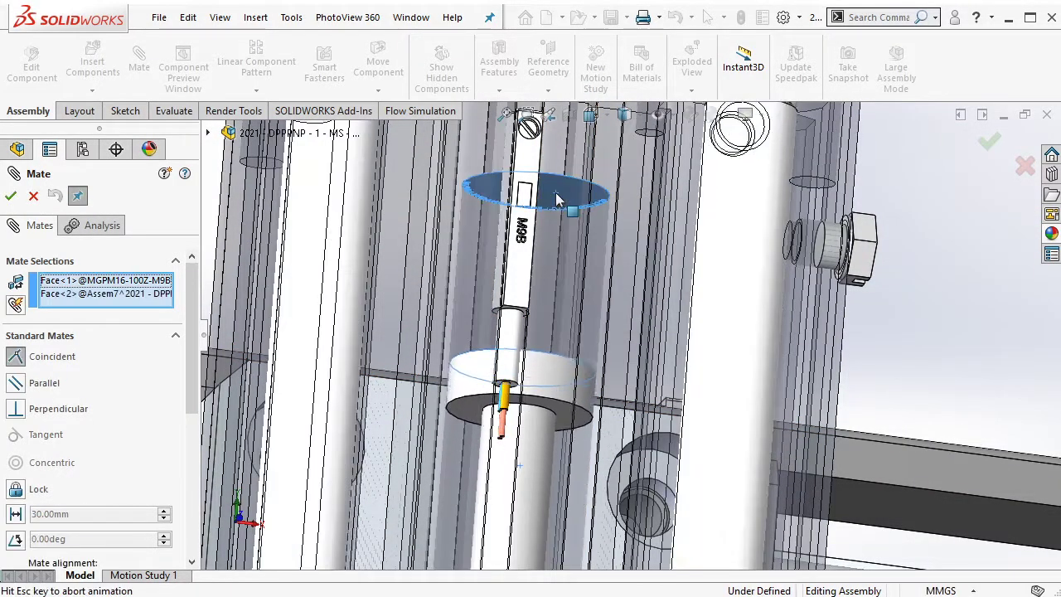
left_click(739, 171)
Step: Set up a 31.5 mm distance mate between the slide carriage face and the end plate face
scroll(741, 250, "up", 5)
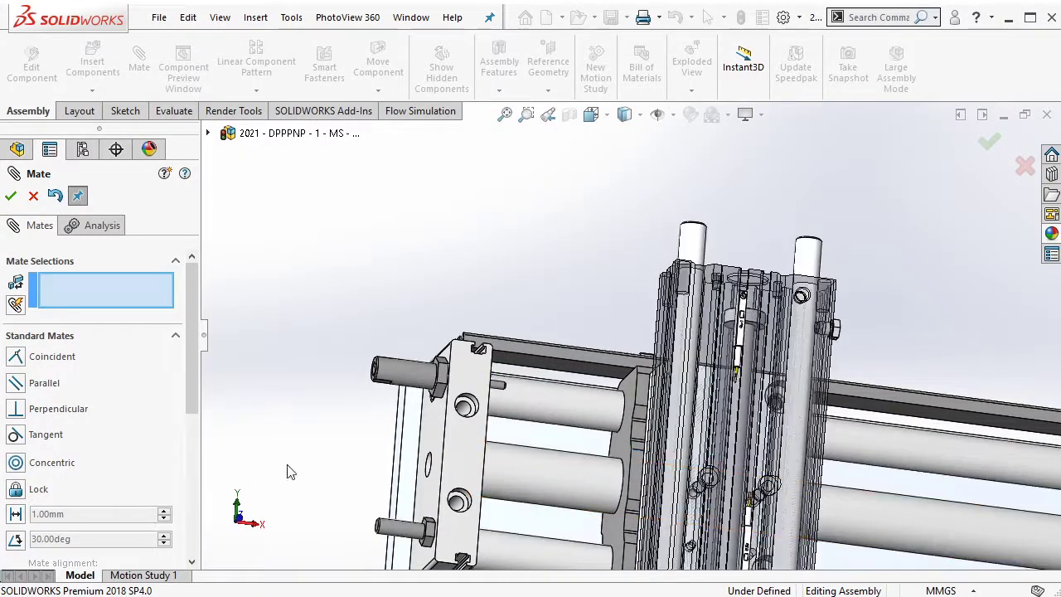
type("31")
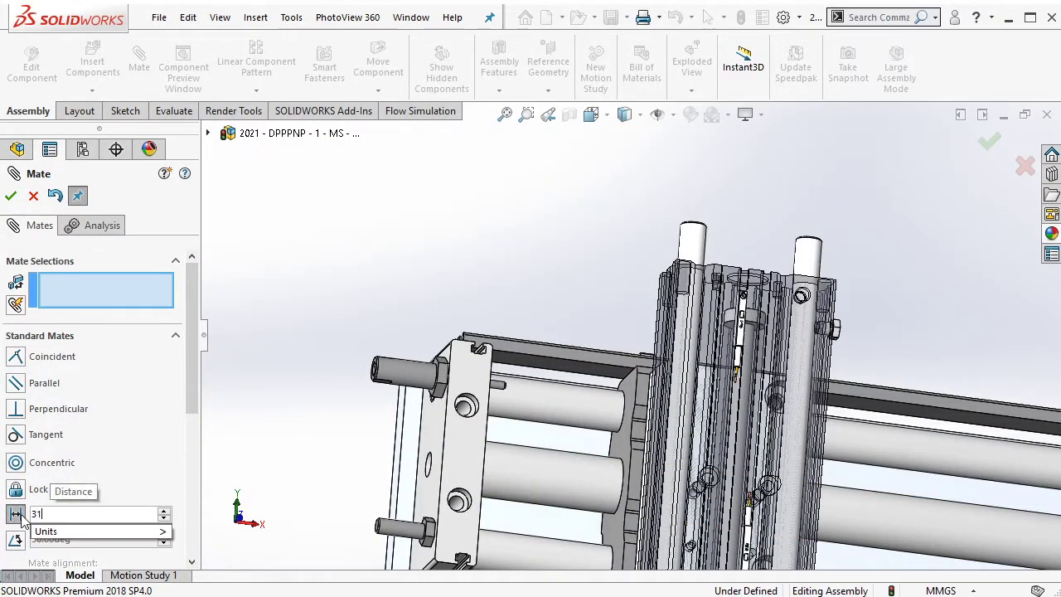
type(".5")
left_click(624, 446)
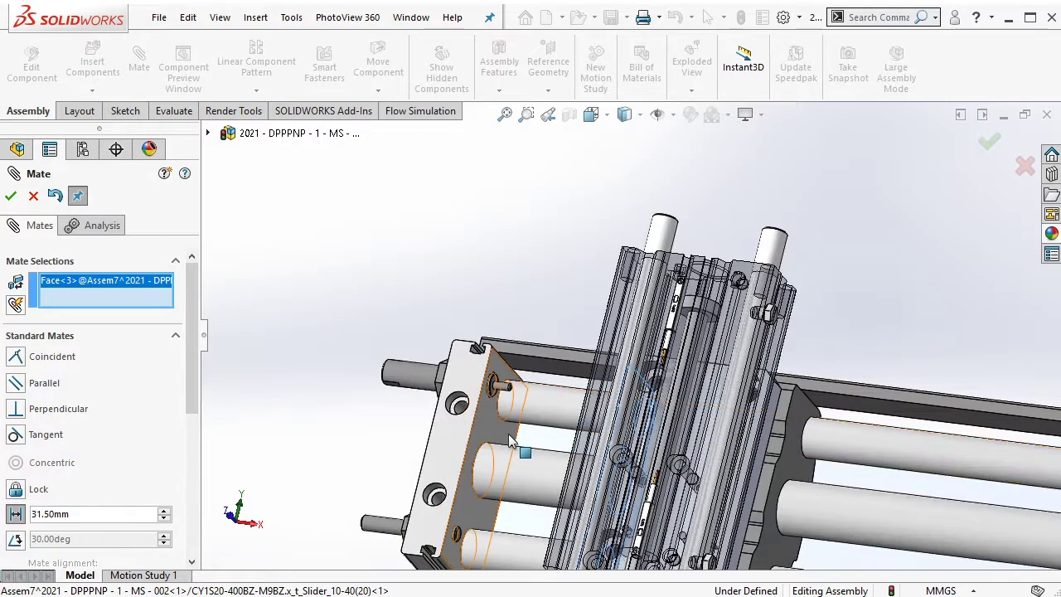
left_click(507, 440)
Step: Confirm the 31.50 mm distance mate and reorient the view to show the whole gripper
left_click(488, 466)
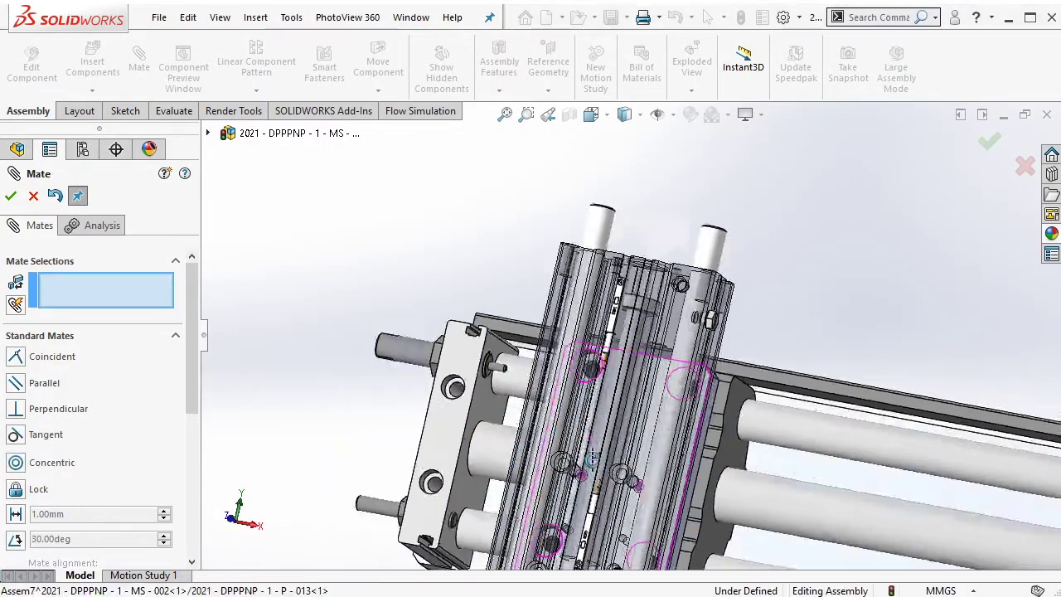
scroll(580, 373, "up", 3)
scroll(622, 418, "down", 3)
scroll(622, 418, "down", 2)
scroll(621, 420, "down", 5)
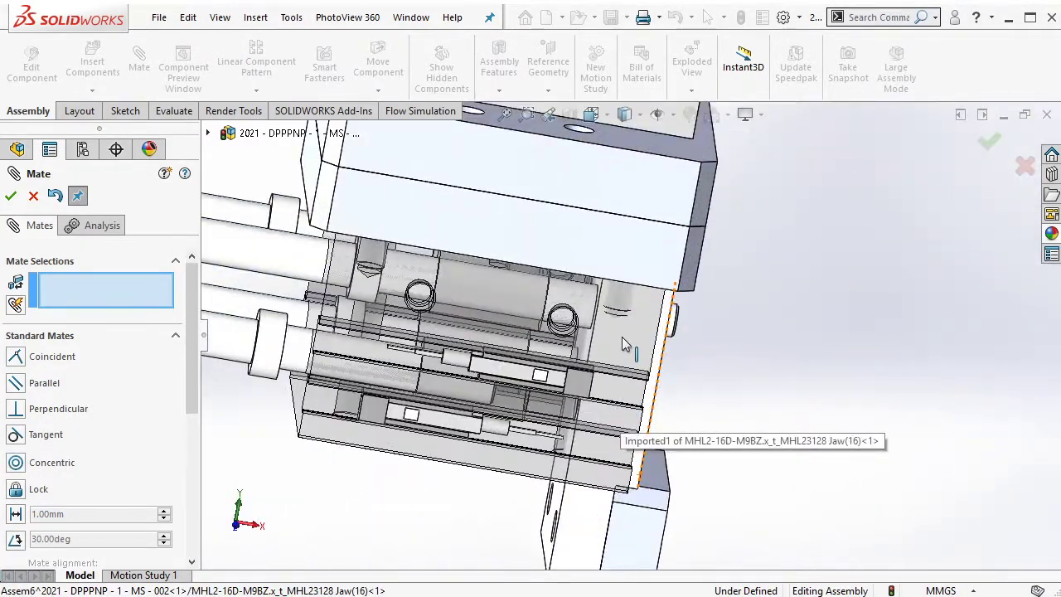
middle_click_drag(590, 385, 237, 301)
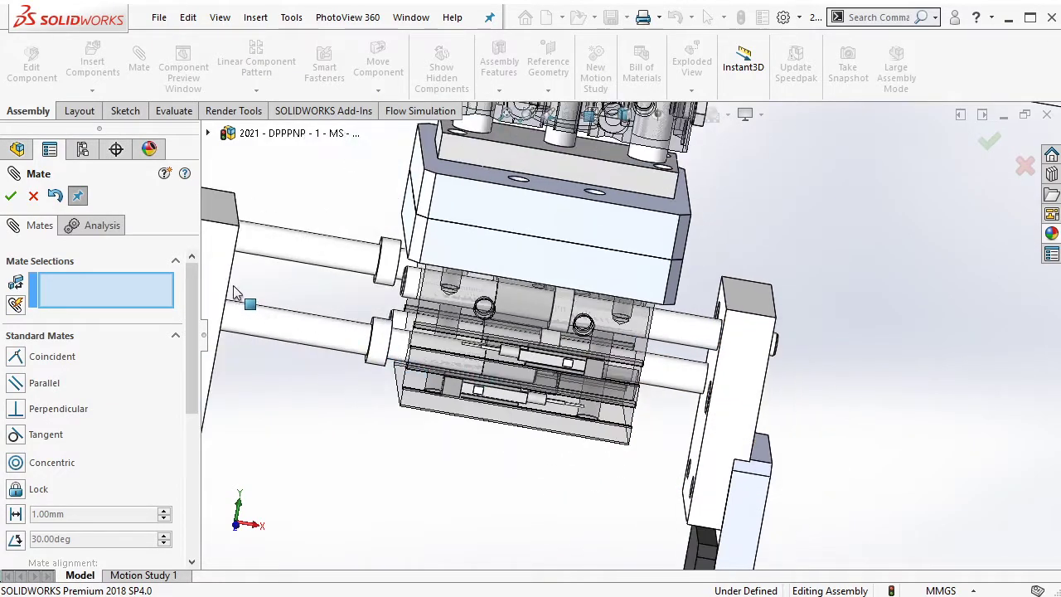
scroll(483, 404, "down", 3)
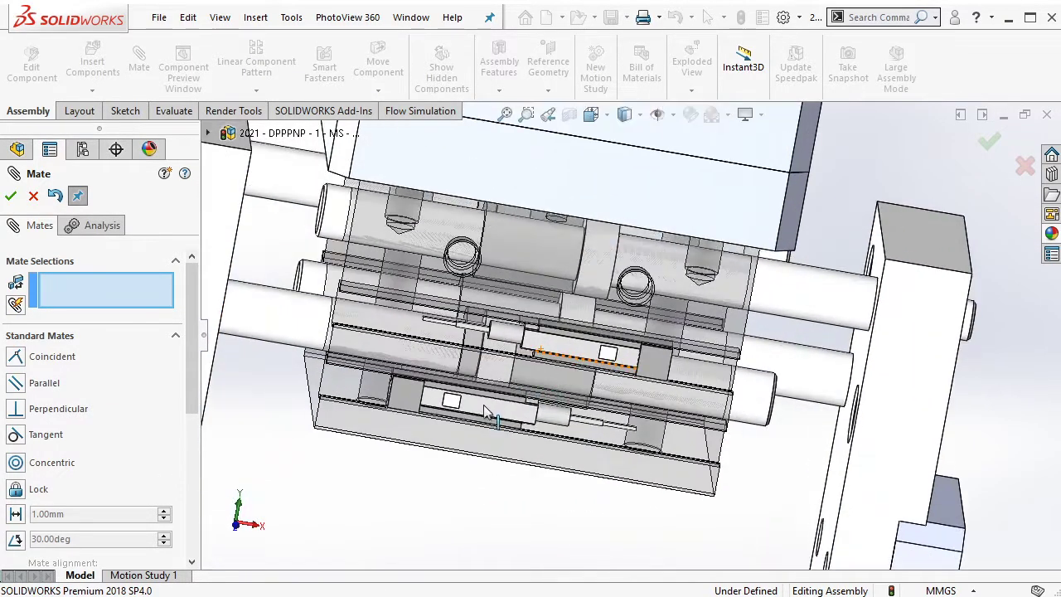
scroll(533, 332, "down", 3)
Step: Mate the first gripper switch sensor coincident to the cylinder's inner ring face
left_click(537, 339)
middle_click_drag(538, 343, 506, 326)
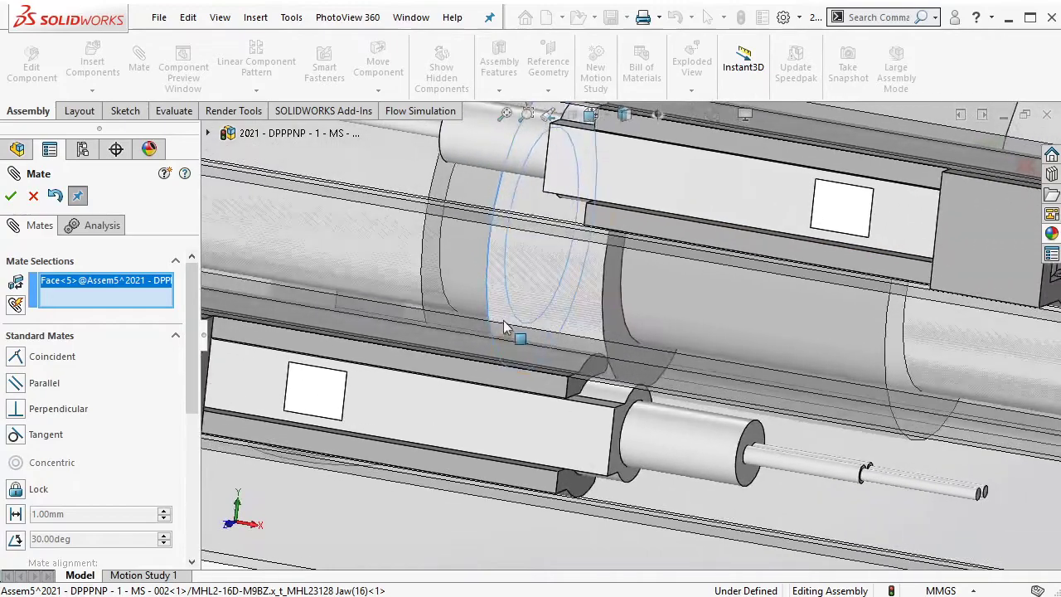
right_click(456, 320)
left_click(501, 98)
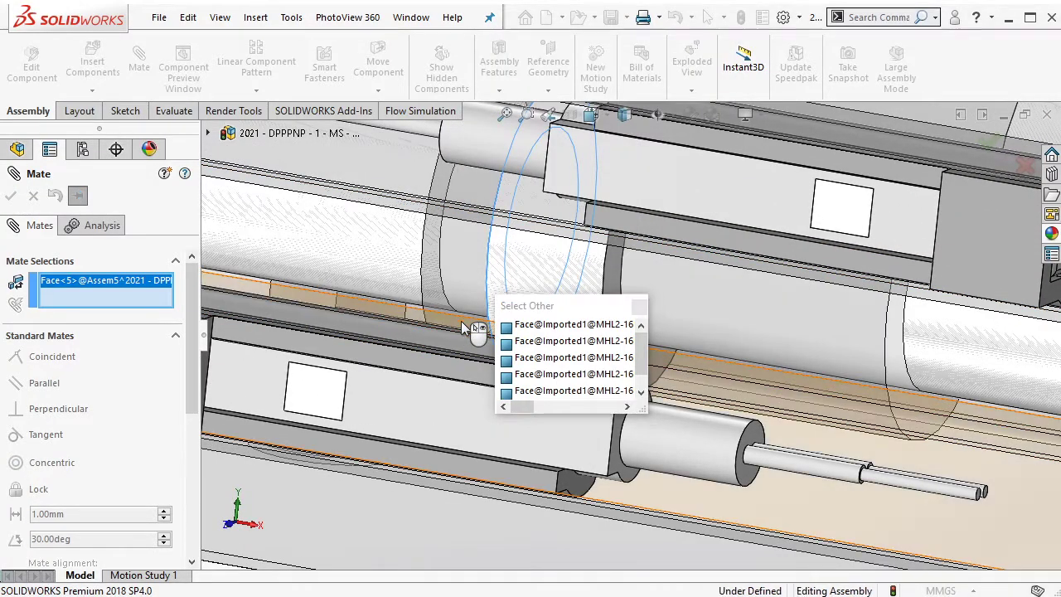
right_click(461, 320)
right_click(461, 320)
left_click(464, 328)
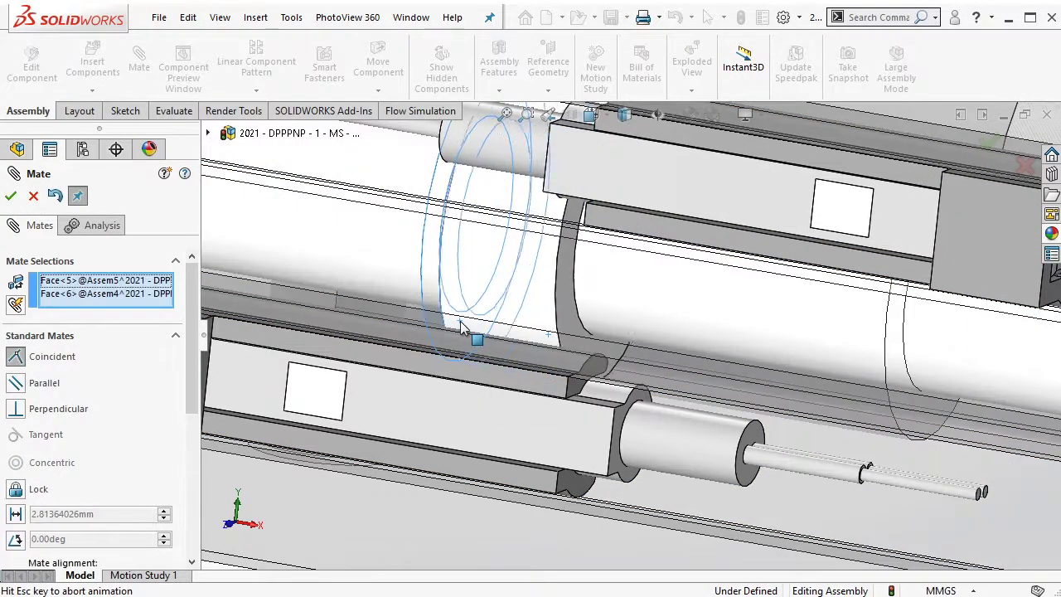
left_click(440, 278)
Step: Mate the second switch sensor's end face coincident to the ring face inside the cylinder
scroll(791, 286, "down", 2)
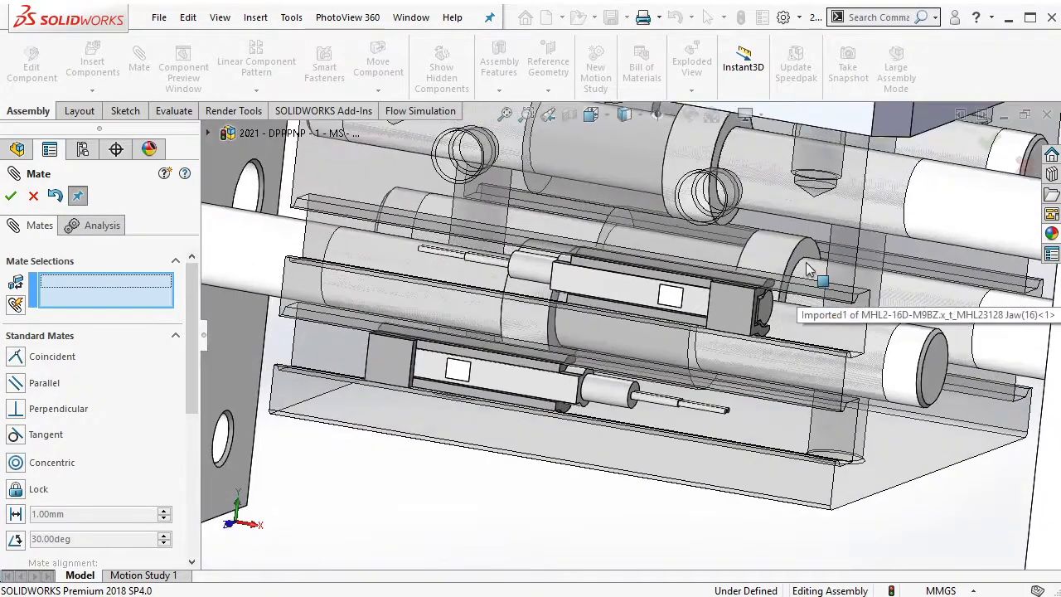
scroll(771, 303, "down", 2)
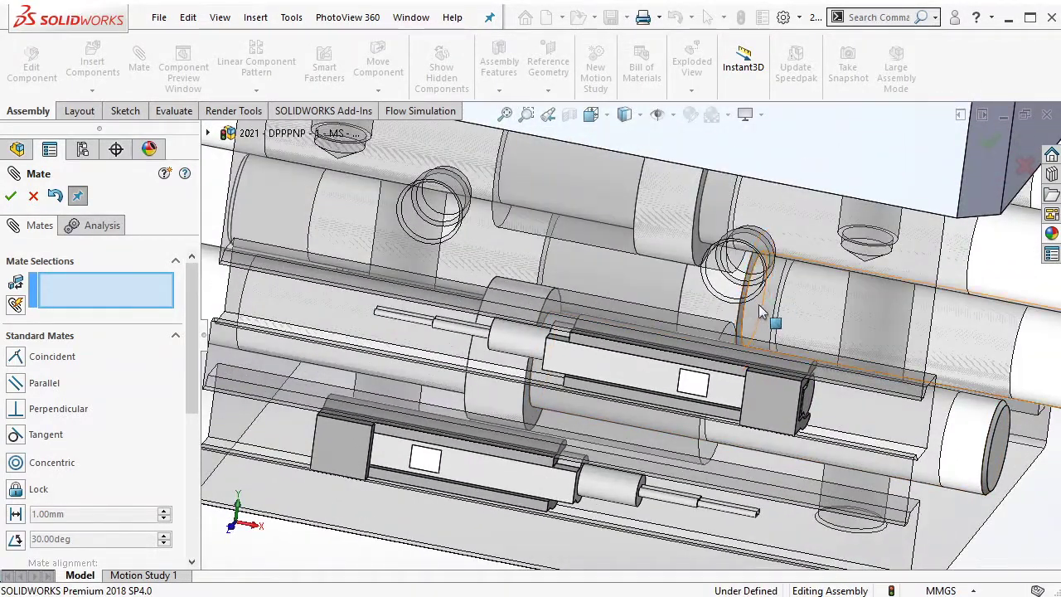
middle_click_drag(760, 311, 769, 274)
left_click(769, 272)
scroll(769, 272, "down", 3)
right_click(749, 272)
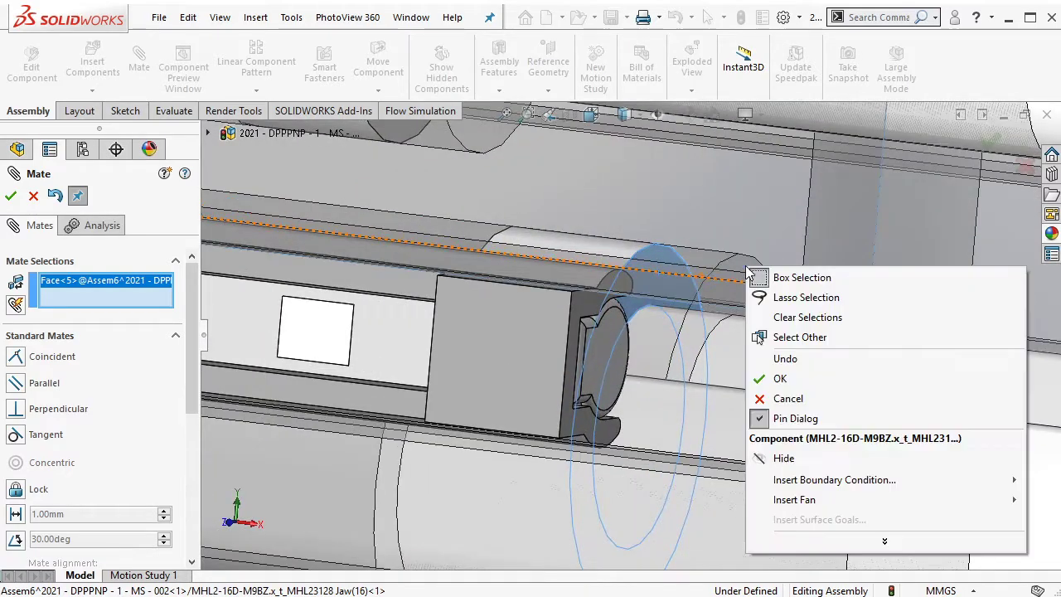
left_click(800, 336)
left_click(807, 335)
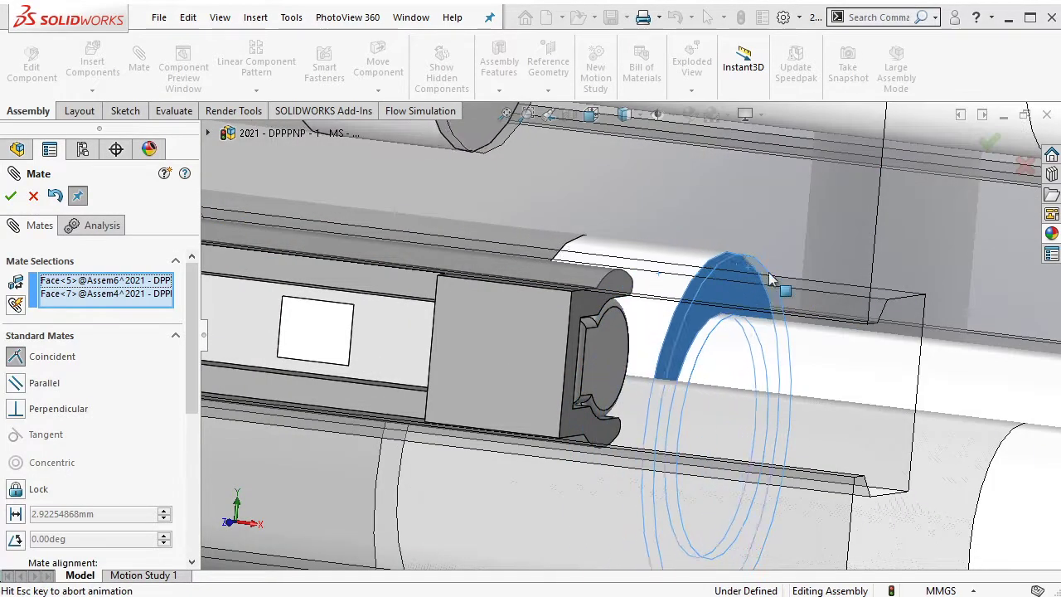
left_click(1012, 260)
Step: Close the Mate command and drag the jaw to check it can still move
left_click(988, 137)
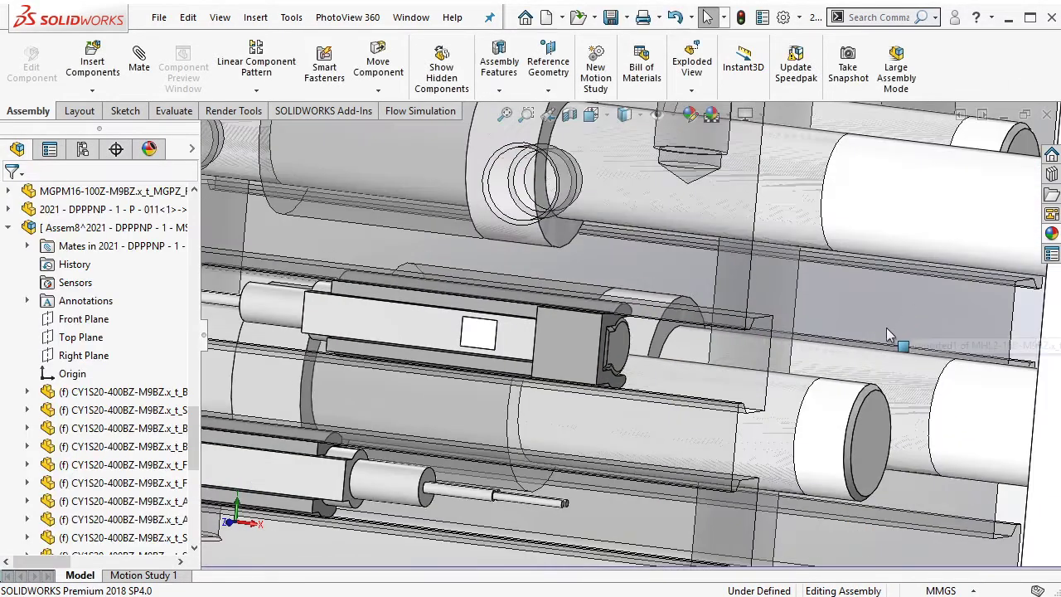
left_click_drag(729, 351, 419, 335)
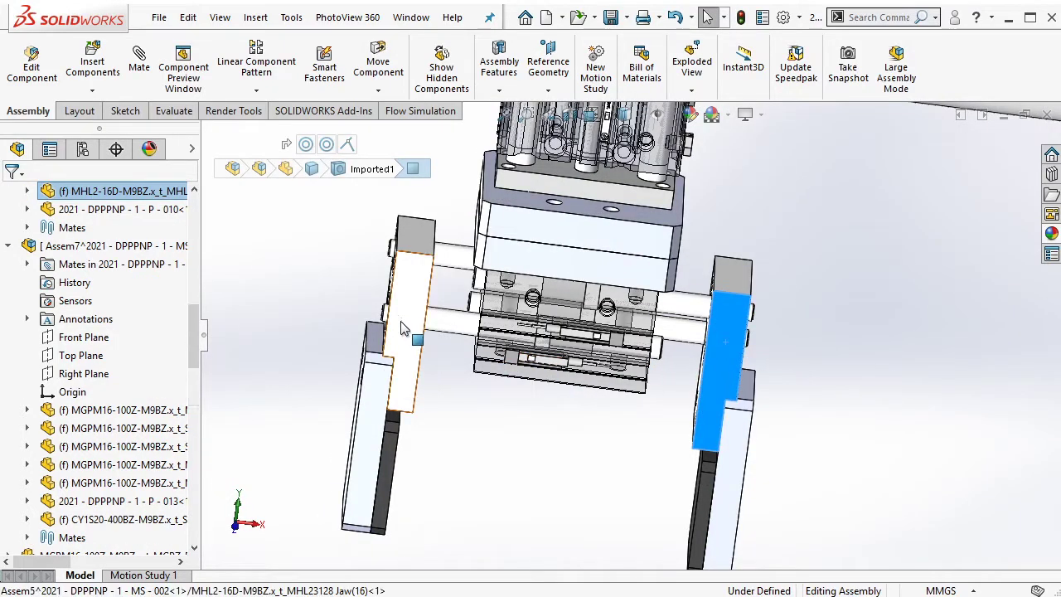
middle_click_drag(419, 336, 647, 213)
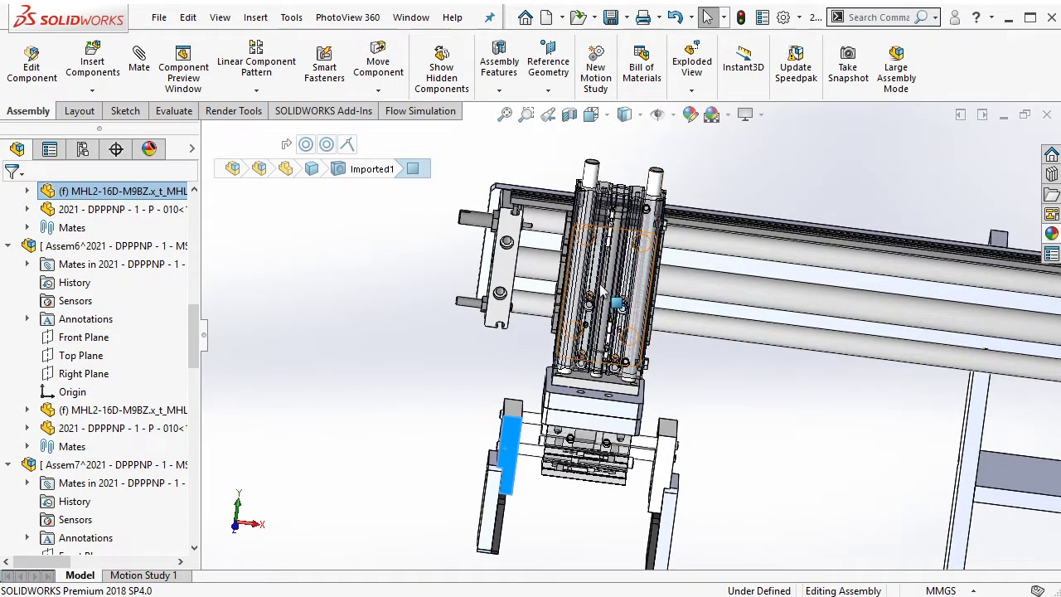
middle_click_drag(602, 291, 663, 331)
scroll(723, 387, "up", 5)
left_click(723, 386)
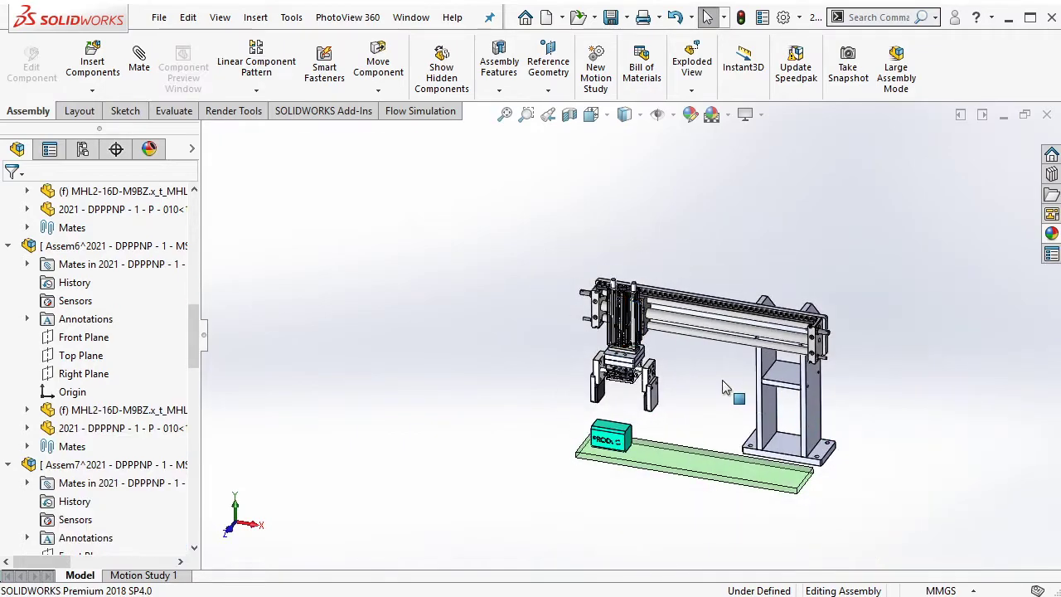
Step: Select the four new mates, Coincident87 through Coincident89, below the Pos 7 folder
left_click_drag(194, 347, 190, 541)
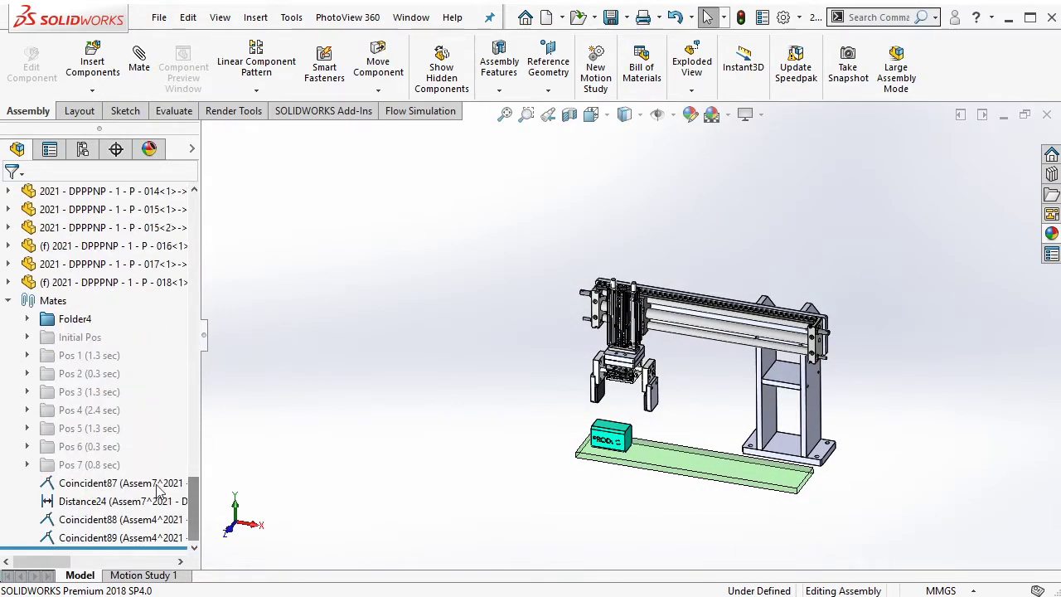
left_click(157, 491)
left_click(137, 537, "shift")
right_click(137, 537)
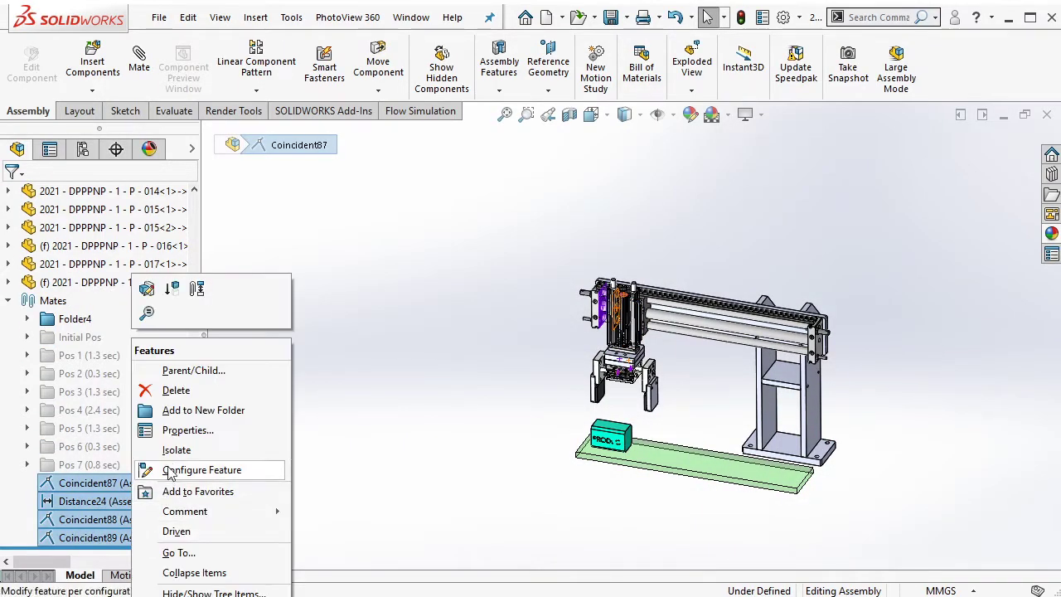
Step: Group the four newest mates into a new folder Pos 8 (0.5 sec) and clear the position note
left_click(179, 411)
type("this is Position 8 about 0.5 sec")
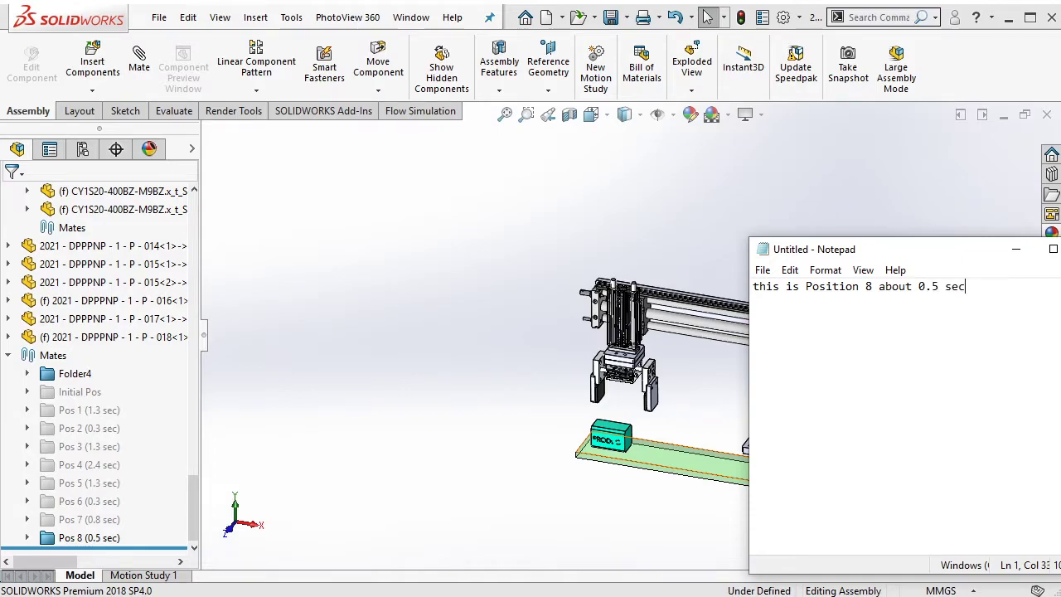
key("ctrl+a")
key("BackSpace")
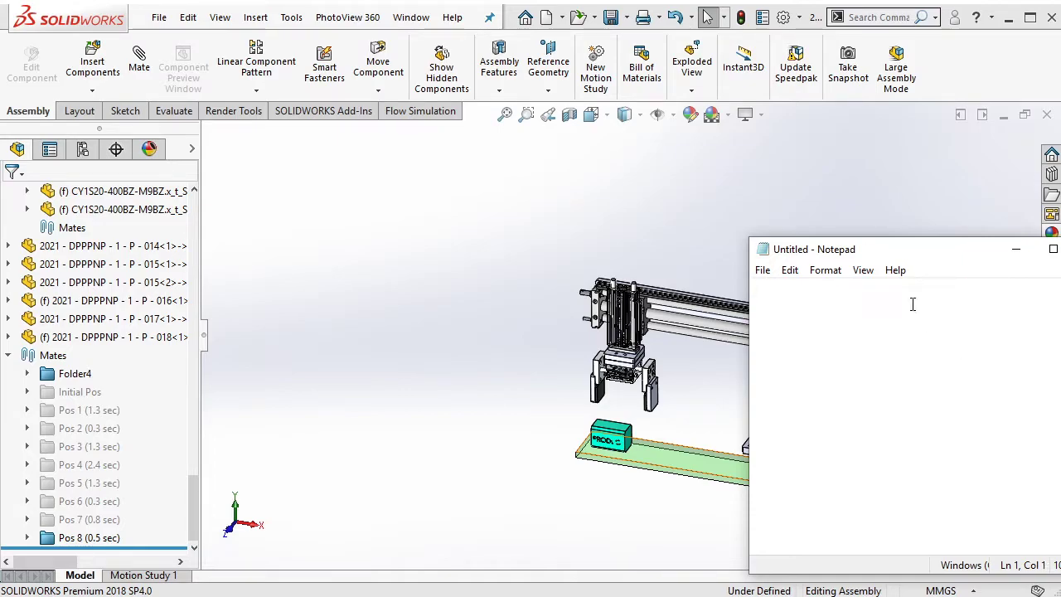
Step: Close Notepad and zoom to fit the assembly at a more frontal angle
left_click(1016, 249)
key("f")
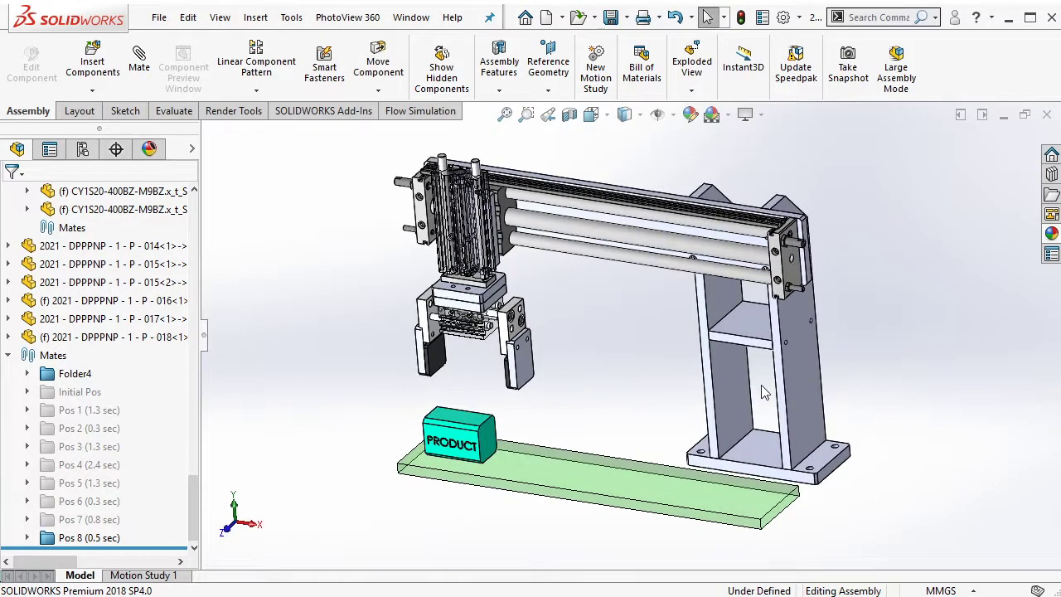
key("Left")
Step: Suppress Pos 8 and add Distance25, a 1.50 mm mate placing the carriage at the rail's far end
left_click(100, 537)
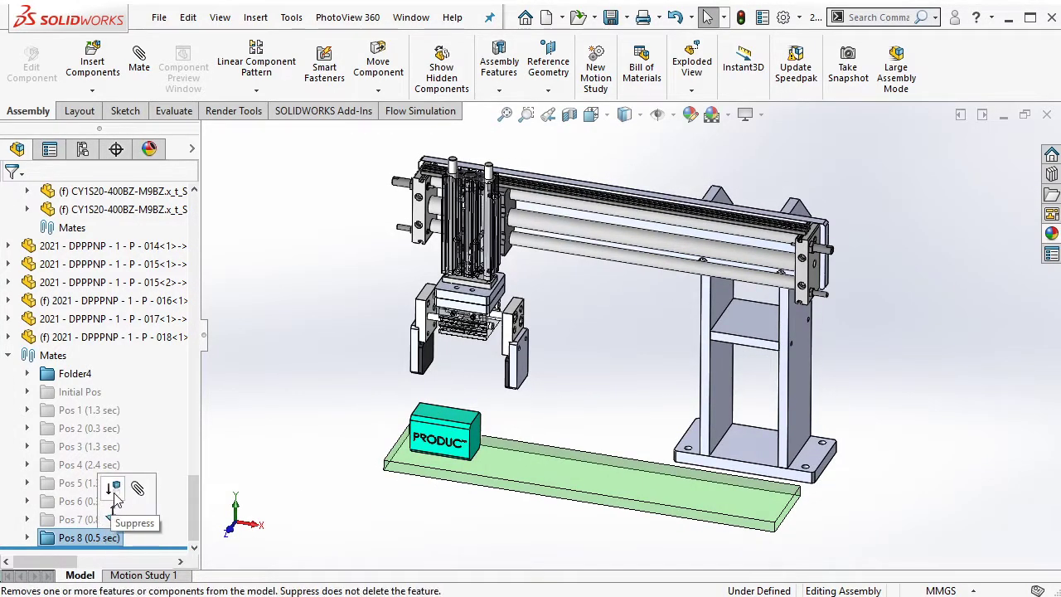
left_click(132, 486)
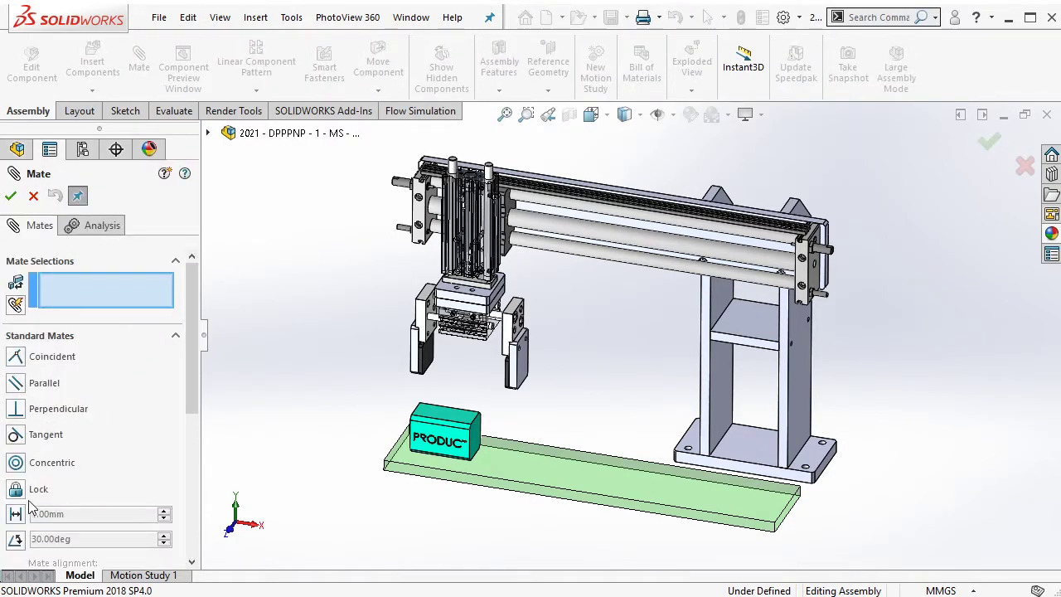
type("1.5")
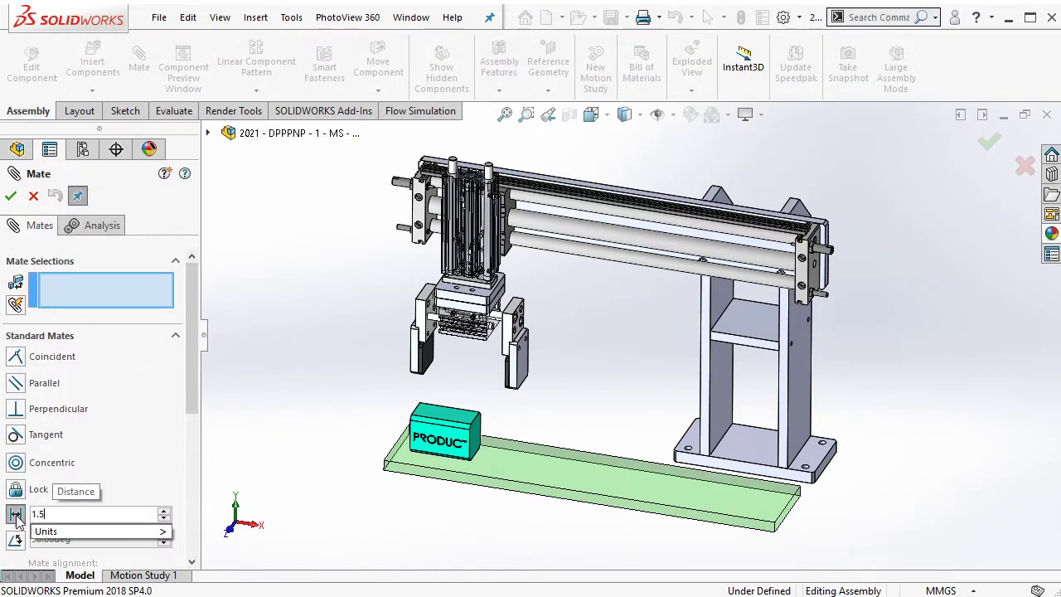
scroll(454, 269, "up", 3)
left_click(450, 177)
scroll(530, 290, "down", 3)
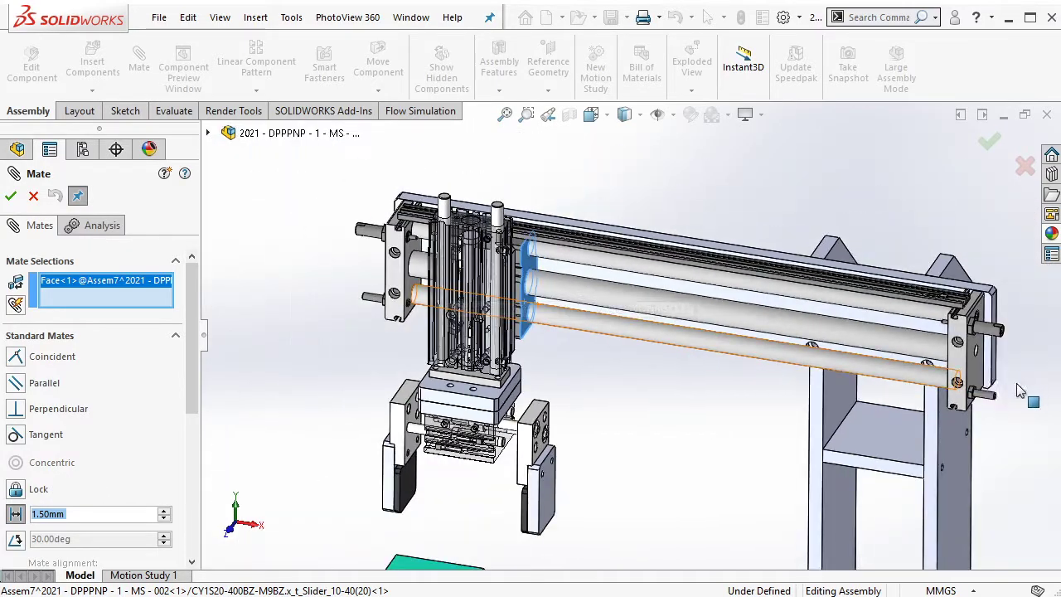
middle_click_drag(531, 290, 580, 348)
left_click(1007, 331)
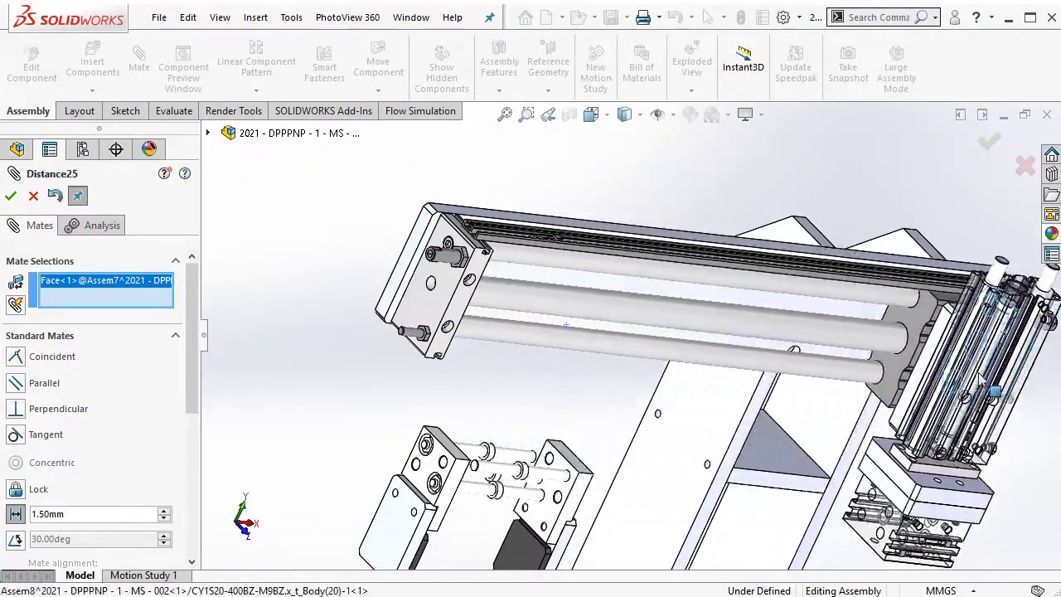
left_click(1040, 402)
Step: Mate the vertical cylinder's rod face coincident with the hidden tube face
scroll(987, 390, "up", 3)
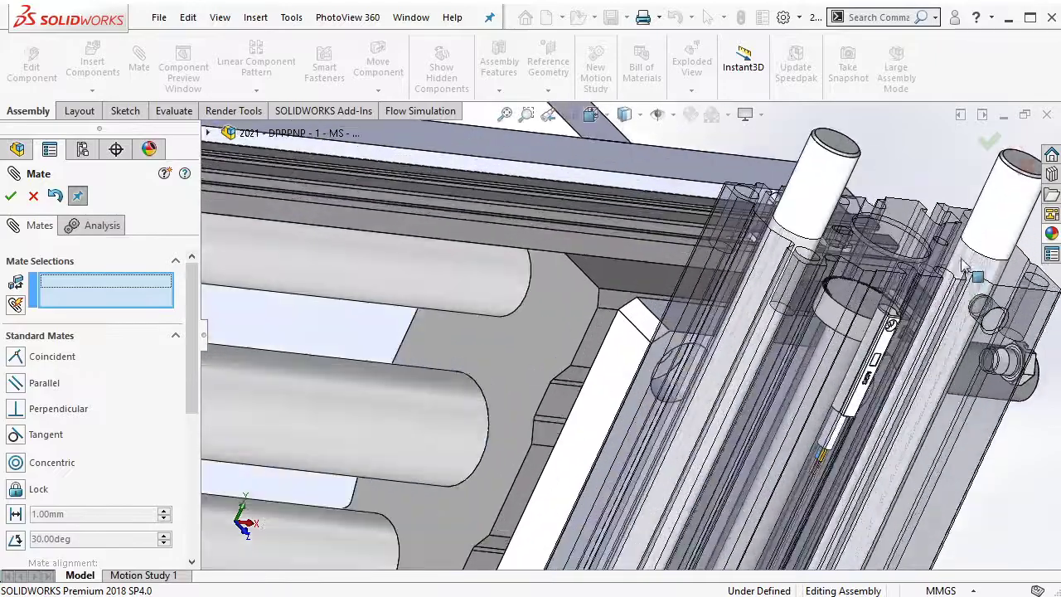
scroll(986, 389, "up", 3)
left_click(800, 352)
middle_click_drag(799, 352, 814, 273)
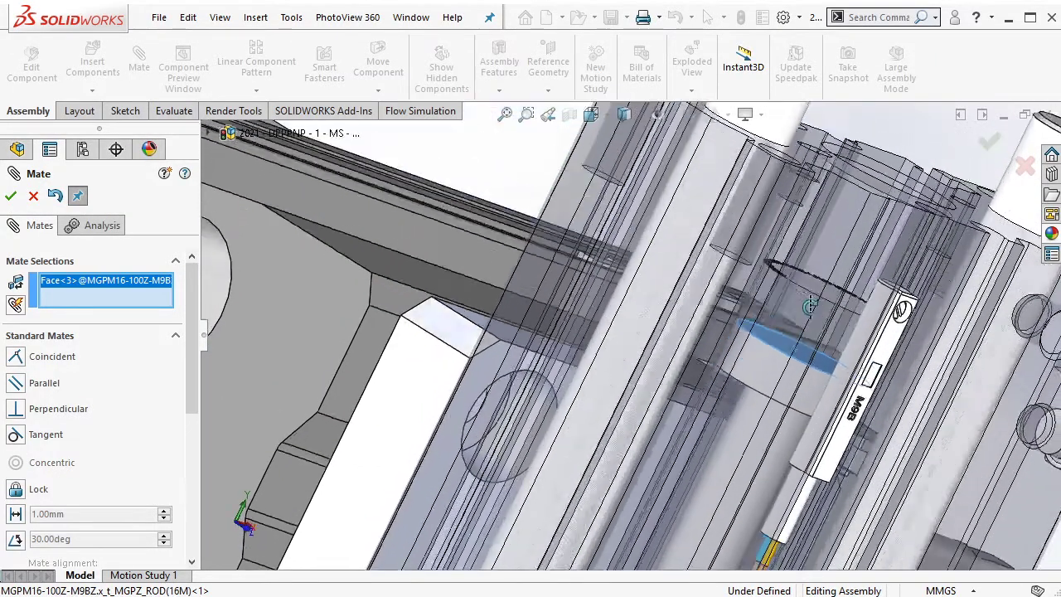
right_click(814, 273)
left_click(842, 345)
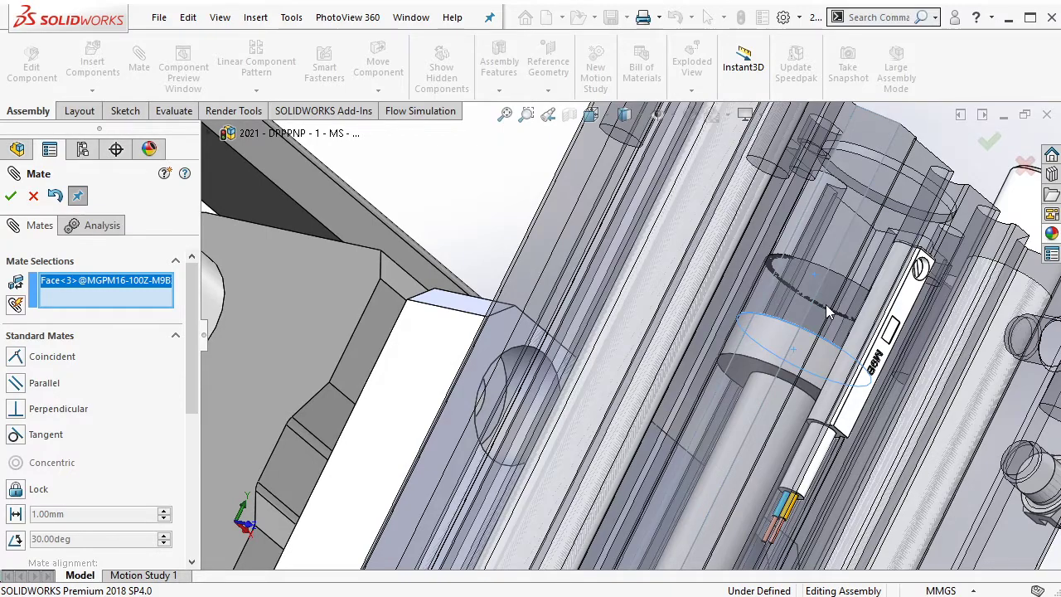
scroll(826, 305, "up", 1)
left_click(811, 280)
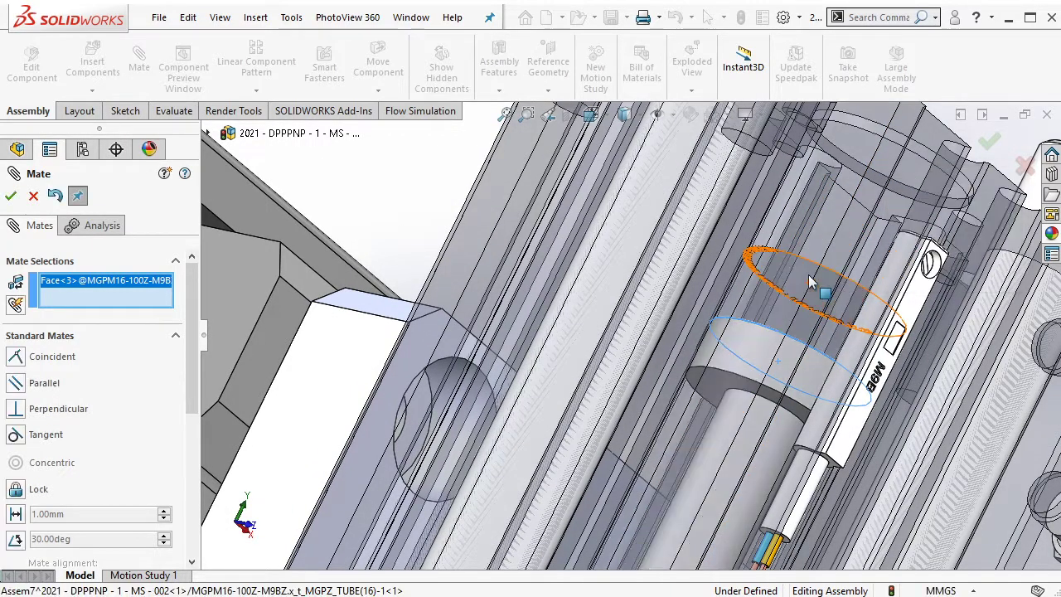
left_click(995, 236)
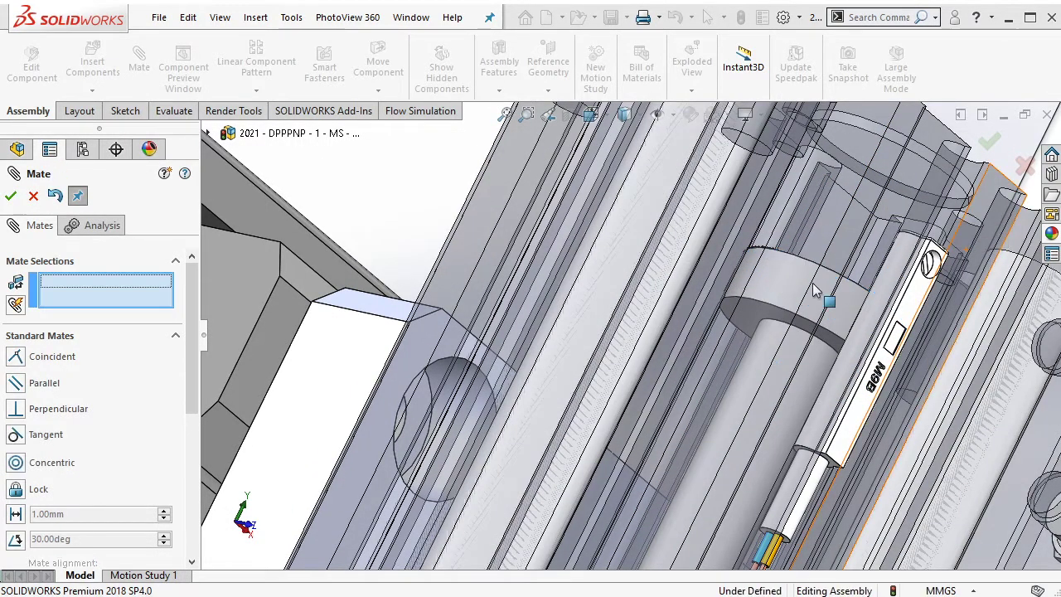
Step: Shift the gripper pieces right and mate a jaw ring face coincident with the ring behind it
key("ctrl+1")
scroll(450, 445, "up", 3)
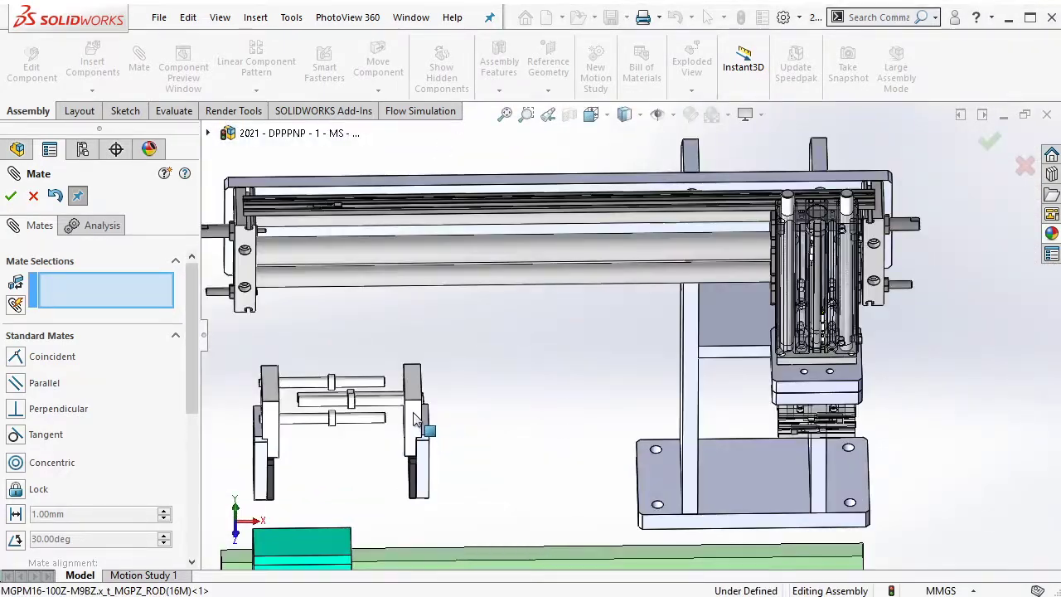
left_click_drag(422, 429, 953, 435)
left_click_drag(285, 437, 759, 439)
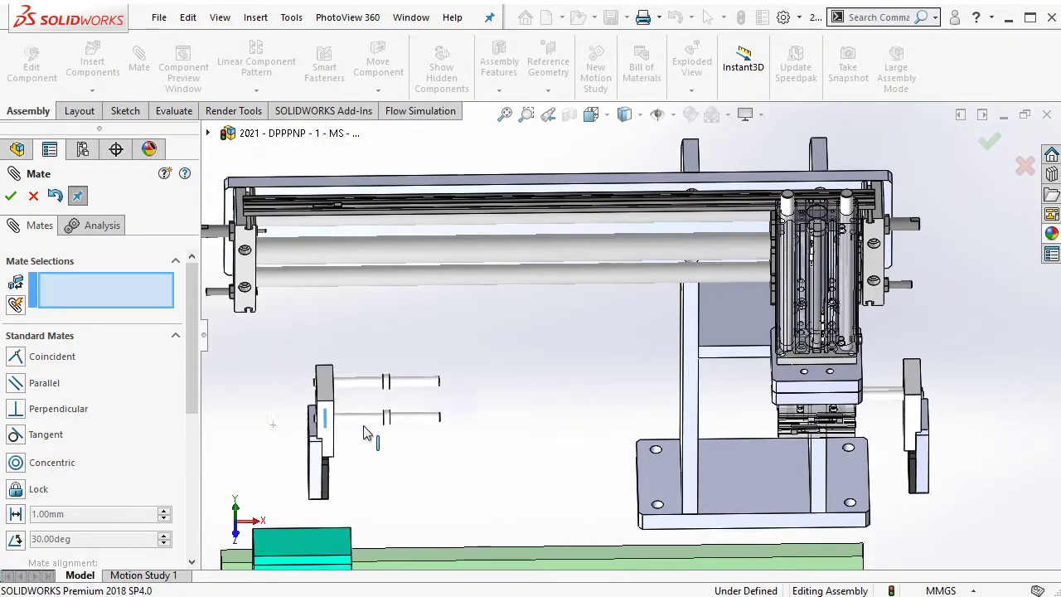
scroll(791, 427, "up", 3)
scroll(791, 427, "up", 3)
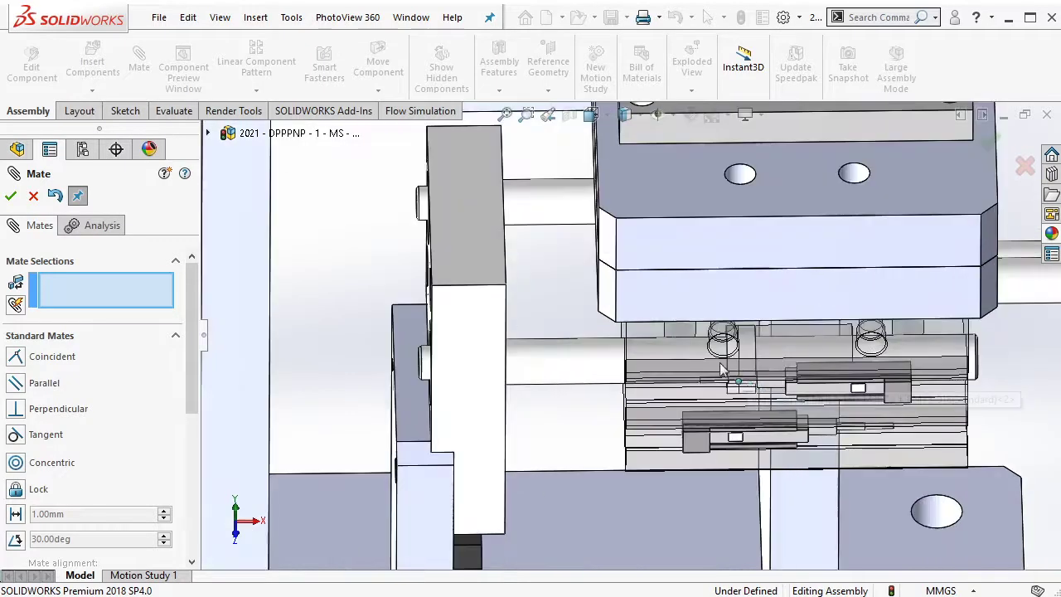
scroll(791, 427, "up", 3)
left_click(781, 305)
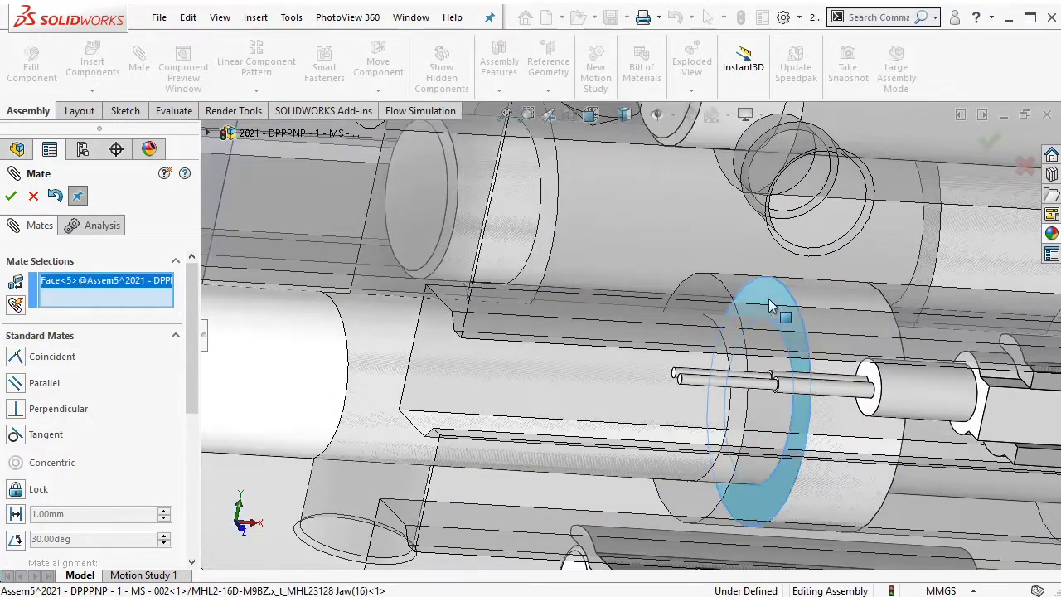
middle_click_drag(781, 305, 700, 297)
right_click(696, 297)
left_click(726, 365)
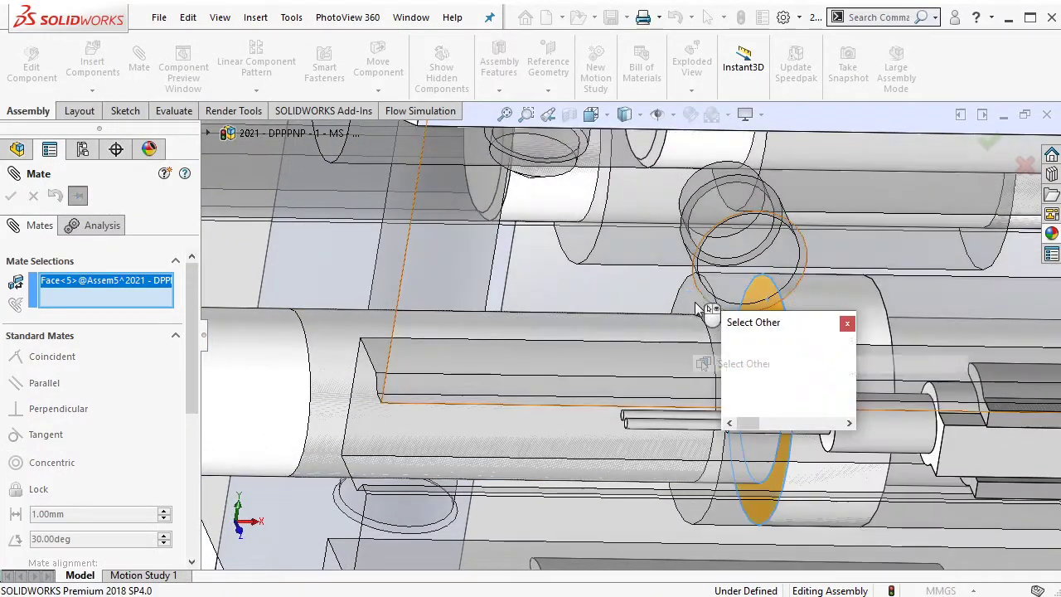
left_click(700, 303)
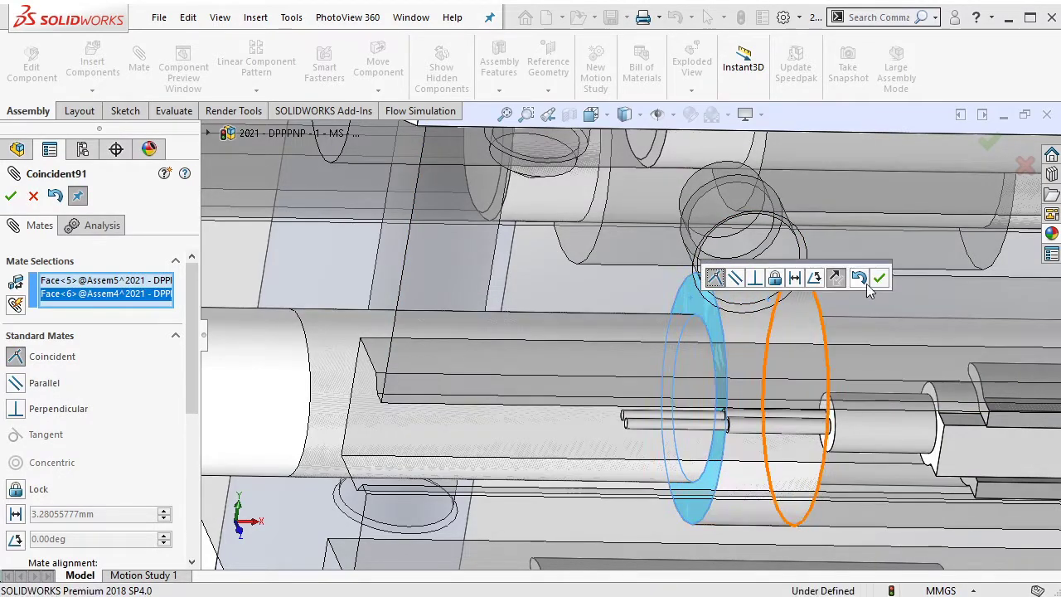
left_click(878, 280)
Step: Mate an upper-shaft ring face coincident with its hidden matching face, then close the Mate command
scroll(898, 328, "up", 5)
scroll(881, 340, "down", 5)
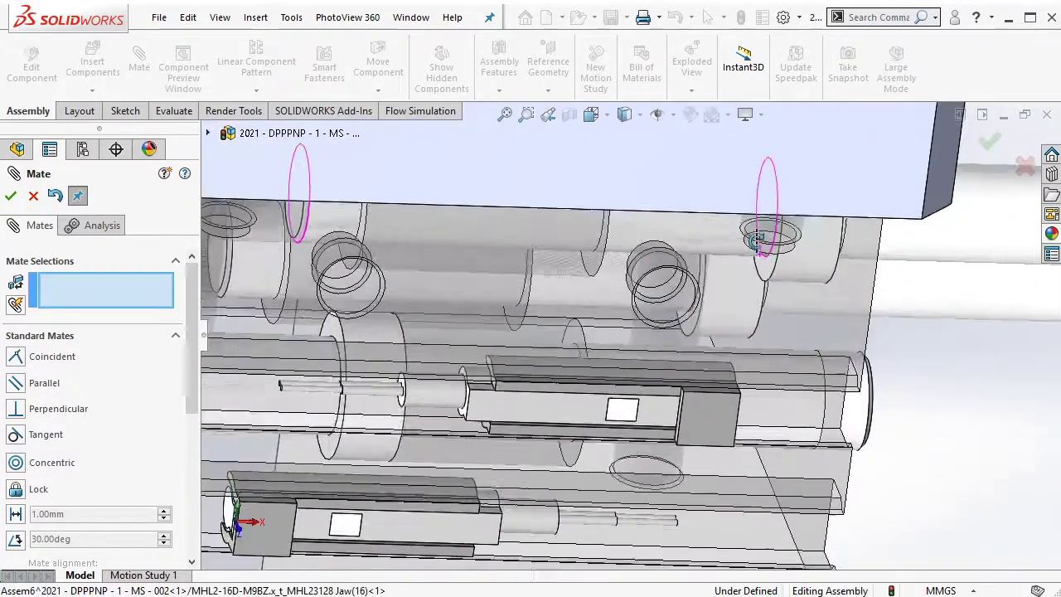
scroll(792, 250, "down", 2)
scroll(563, 240, "down", 3)
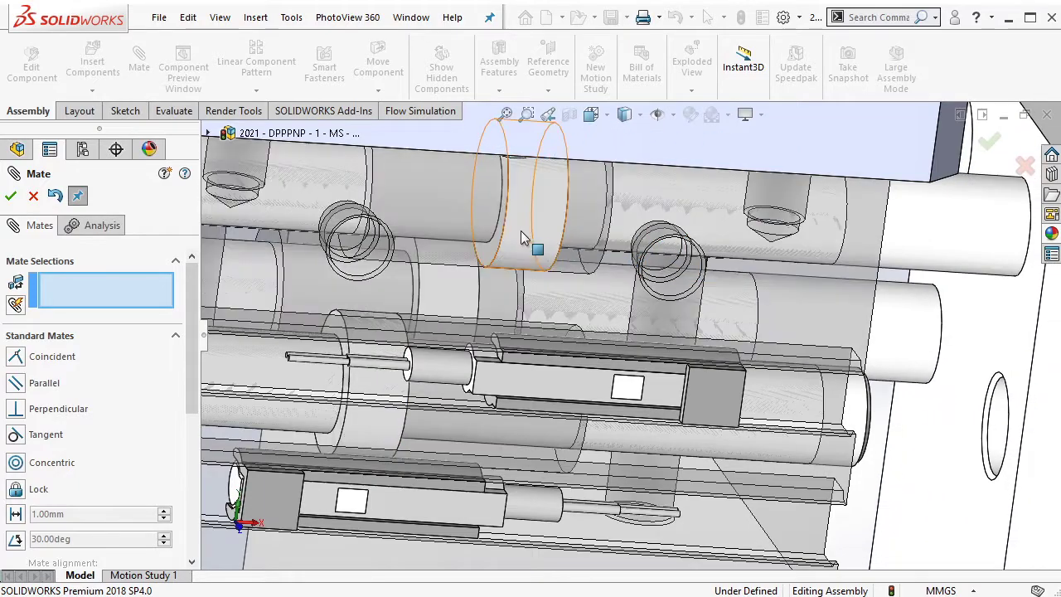
middle_click_drag(536, 239, 561, 265)
left_click(597, 252)
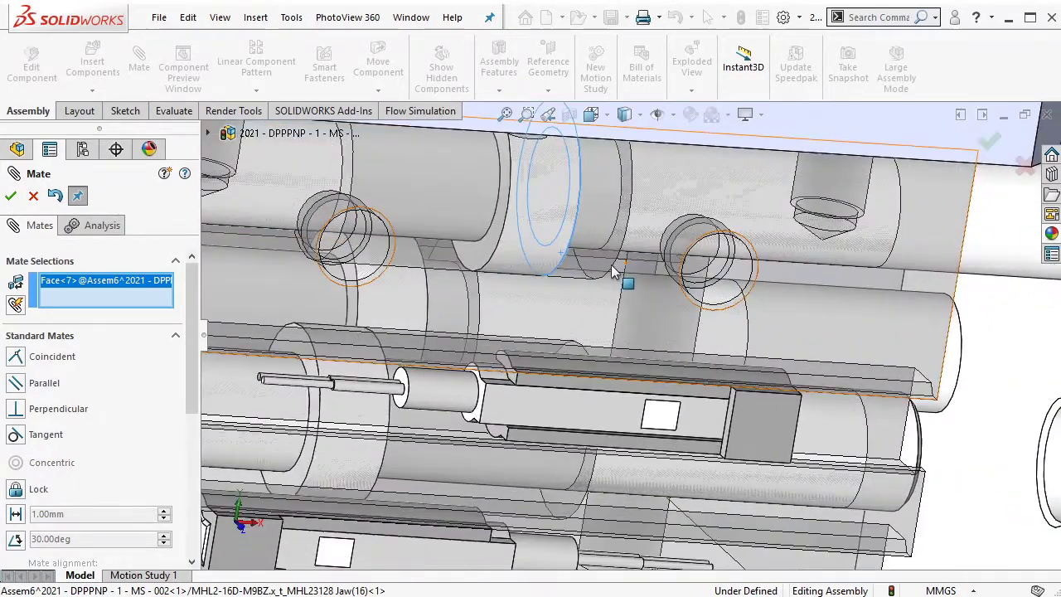
scroll(613, 275, "down", 3)
right_click(607, 284)
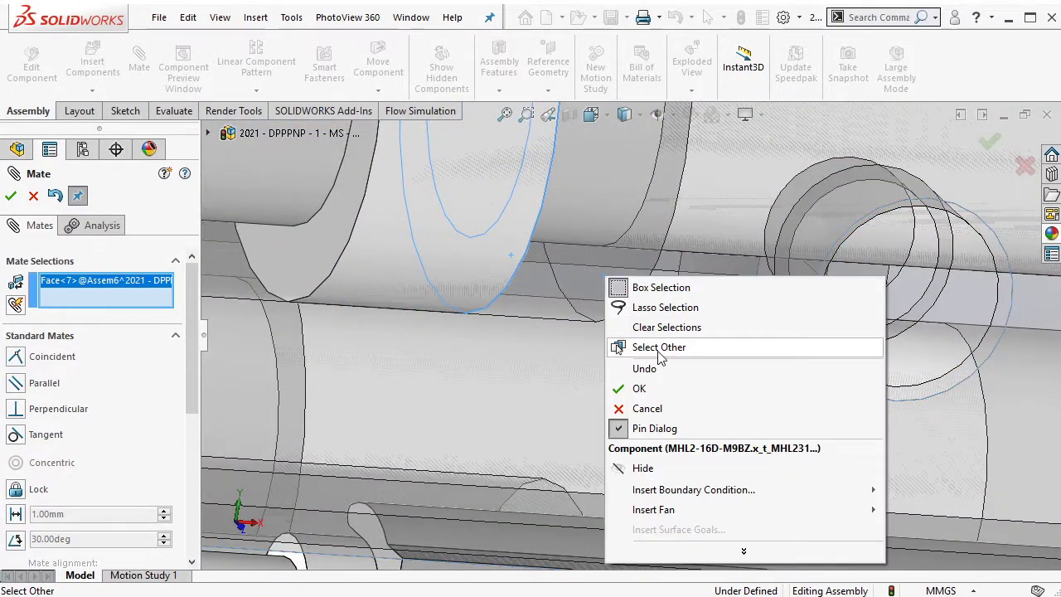
left_click(654, 346)
left_click(594, 287)
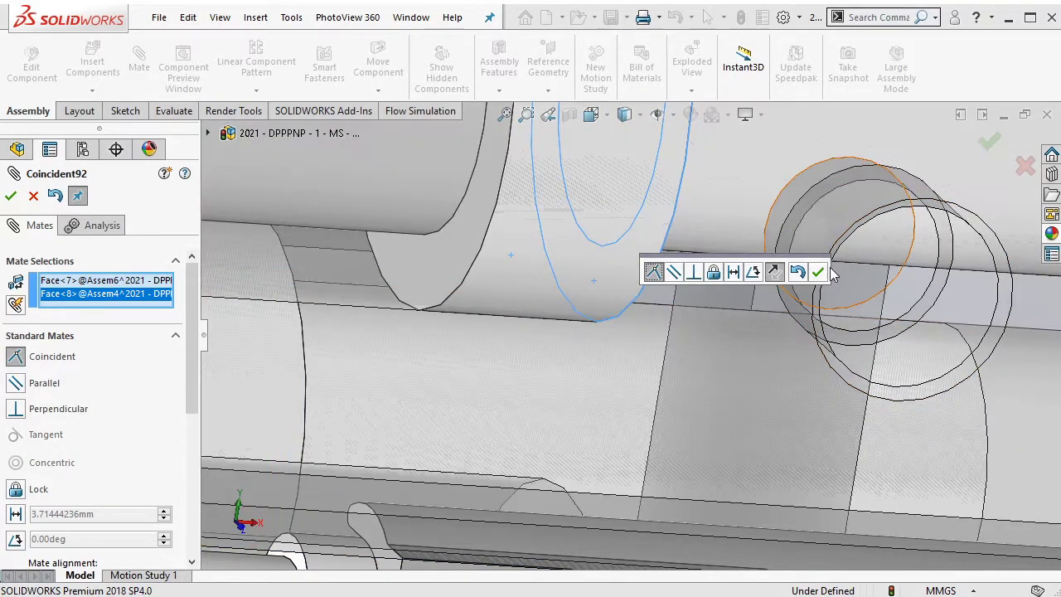
left_click(818, 272)
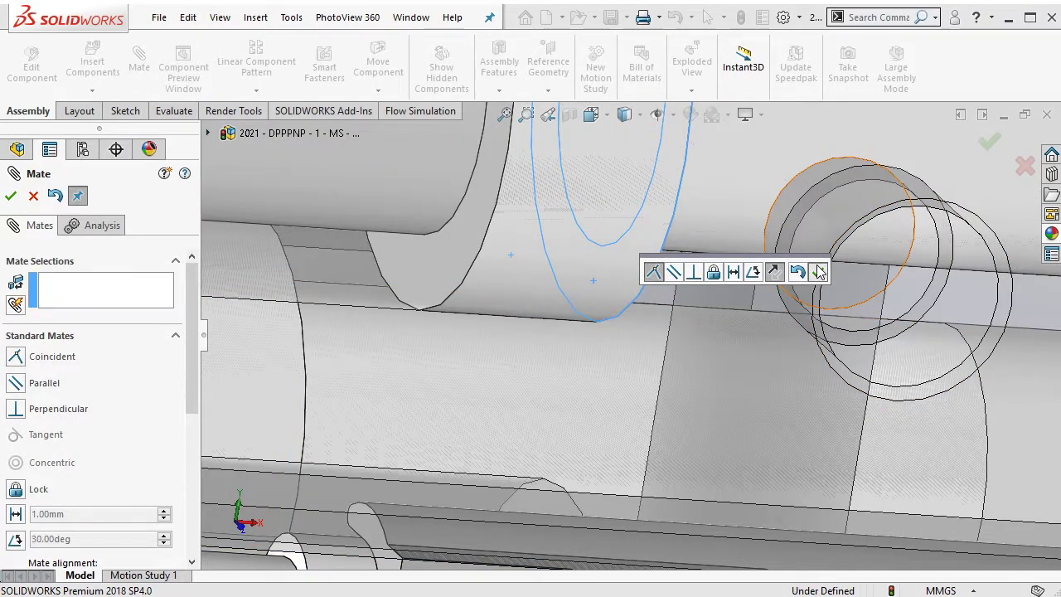
left_click(17, 200)
Step: Drag both gripper jaws and the upper cylinder to confirm they can no longer move
scroll(642, 280, "up", 6)
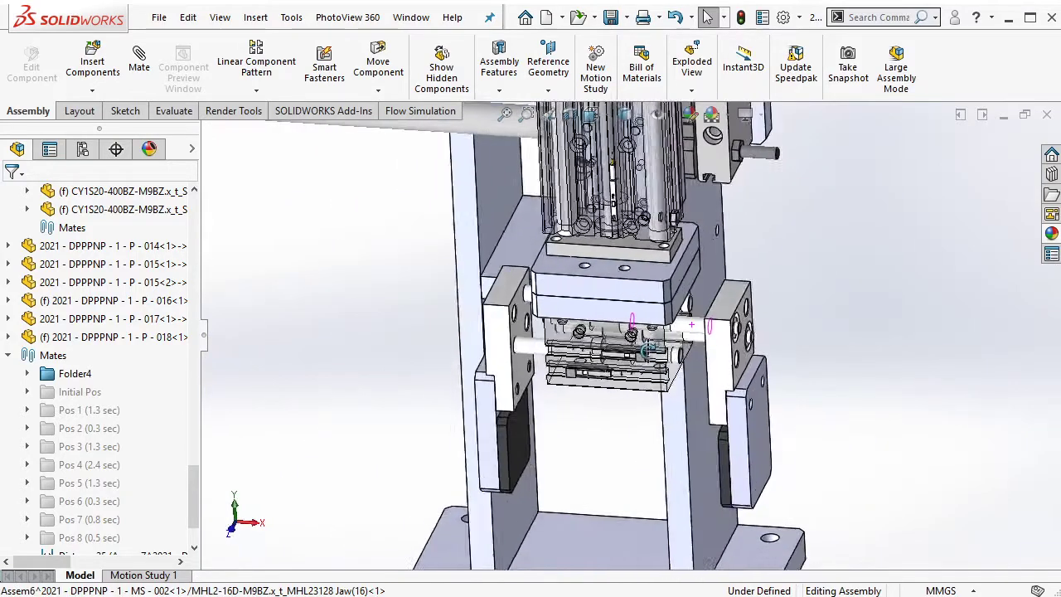
left_click_drag(719, 356, 673, 390)
left_click_drag(503, 352, 443, 329)
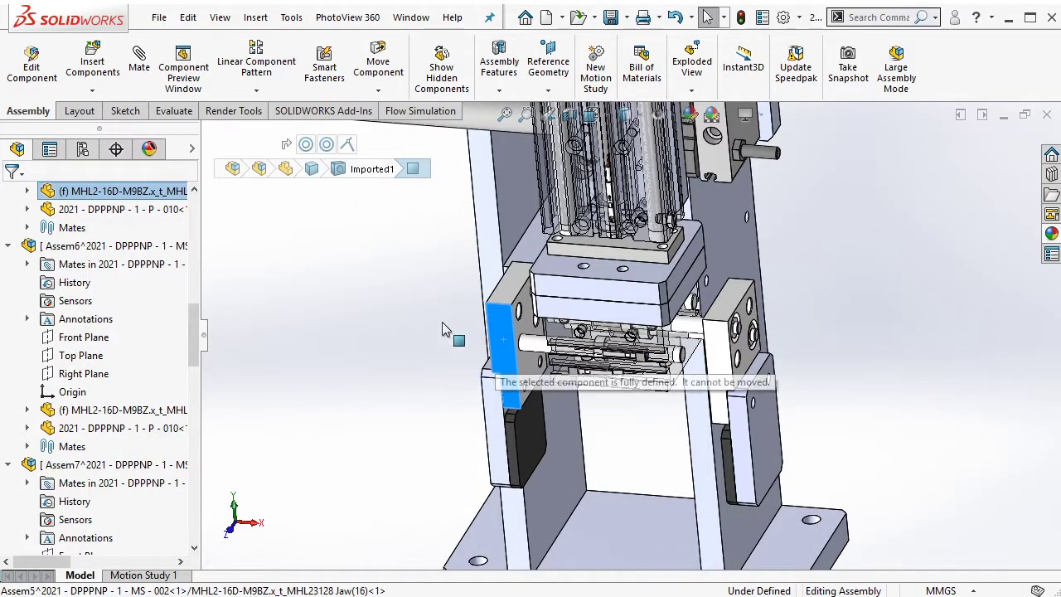
middle_click_drag(444, 329, 630, 207)
left_click_drag(644, 186, 615, 262)
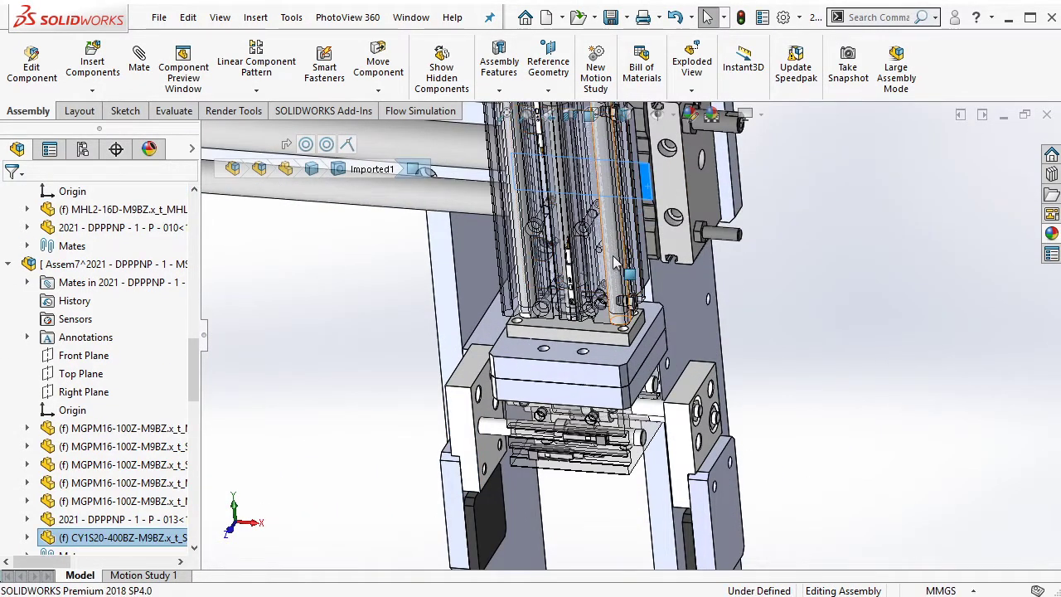
scroll(300, 374, "up", 8)
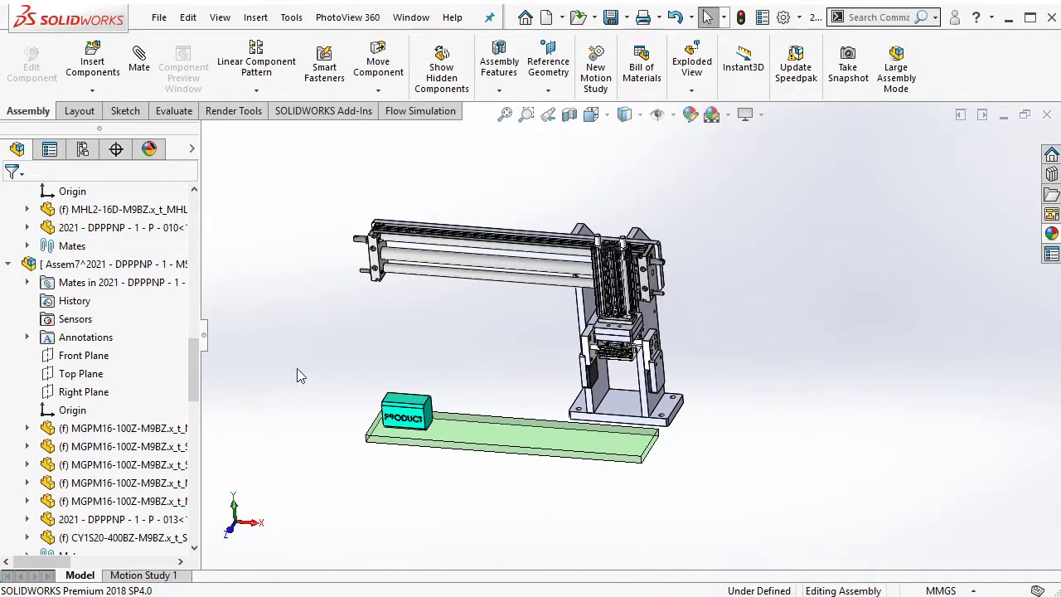
Step: Group mates Distance25 through Coincident92 into a new folder named 'Pos 9 (2 sec)'
left_click_drag(191, 362, 178, 531)
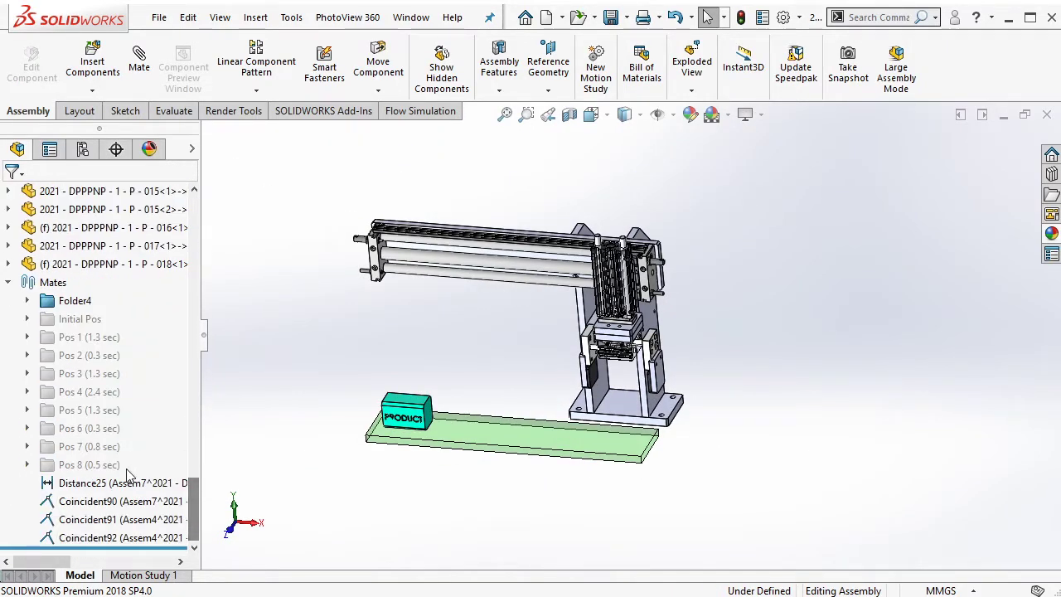
left_click(83, 482)
left_click(103, 537, "shift")
right_click(104, 537)
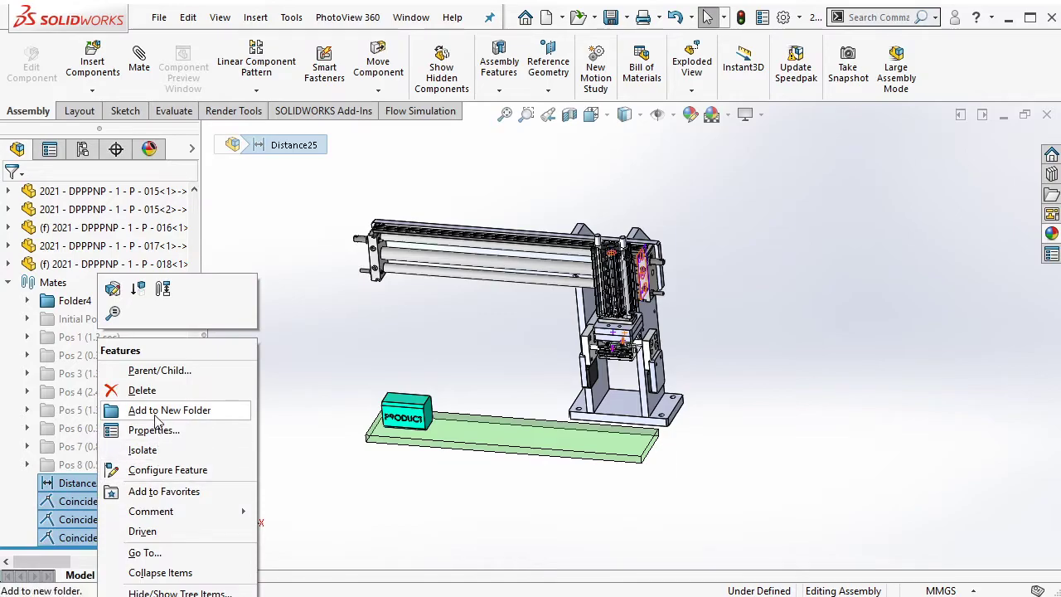
left_click(156, 415)
type("Pos 9 (2 sec")
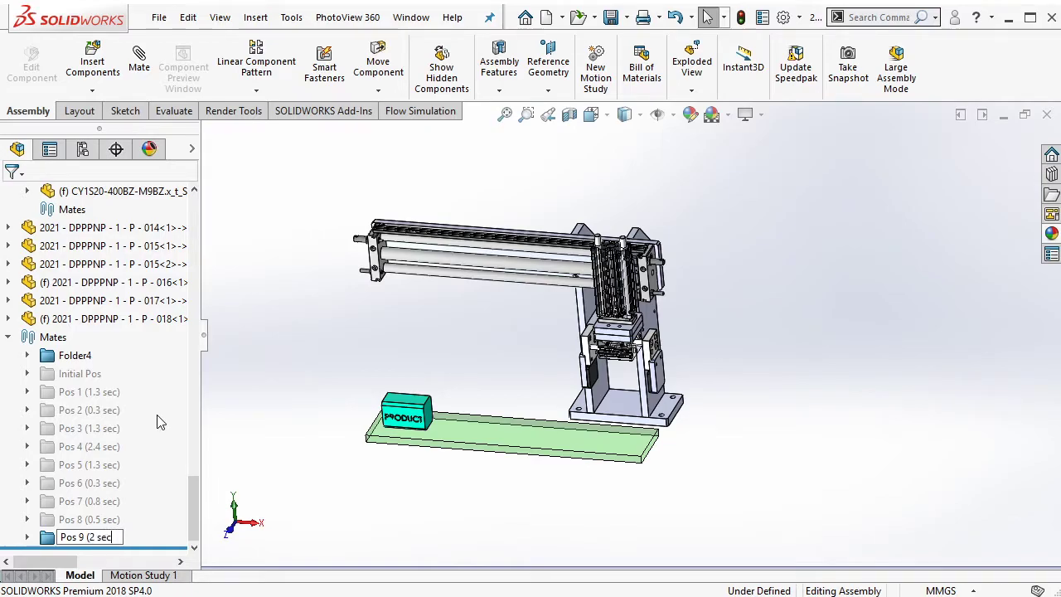
key("Return")
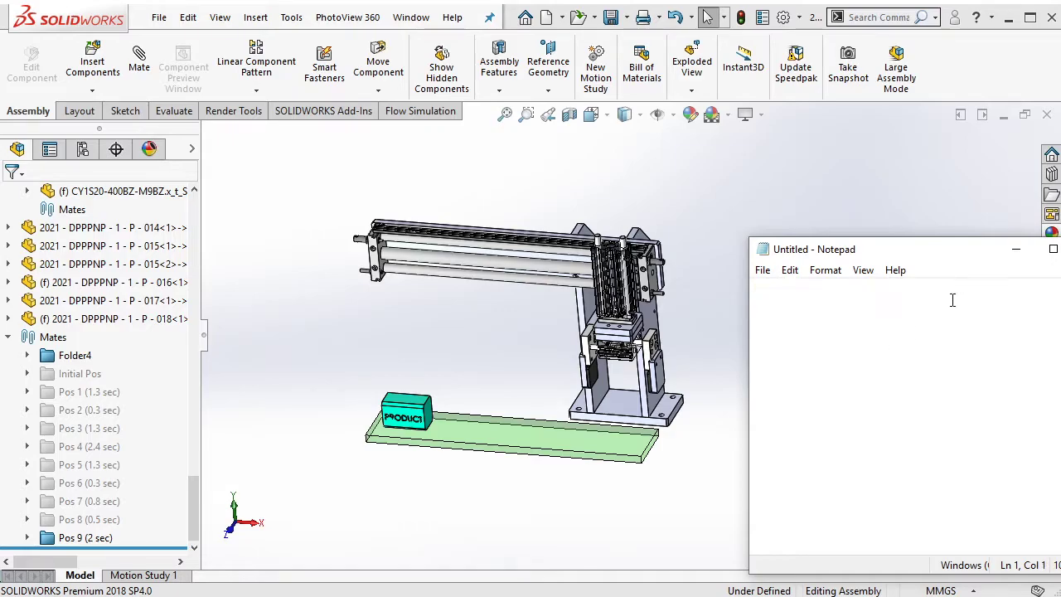
Step: Minimize Notepad, suppress Pos 9, and show then suppress the Initial Pos folder
left_click(1016, 249)
left_click(92, 538)
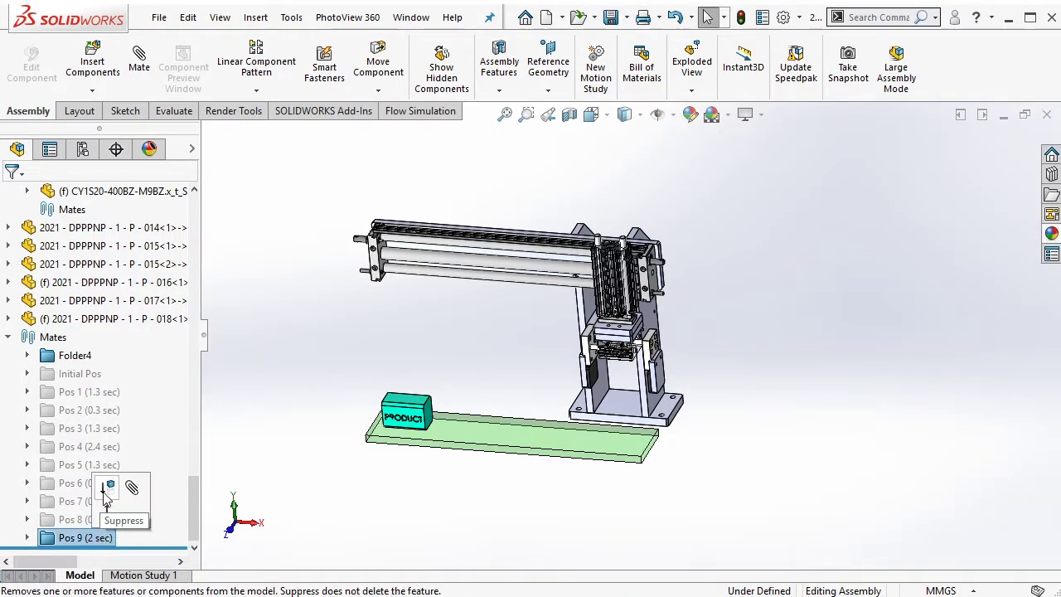
left_click(80, 373)
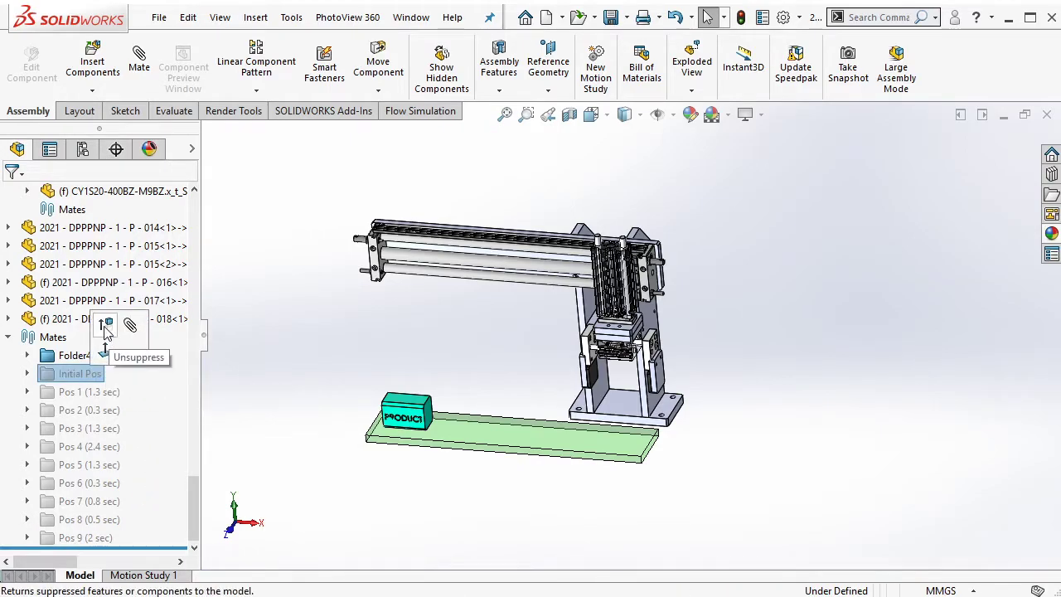
left_click(106, 332)
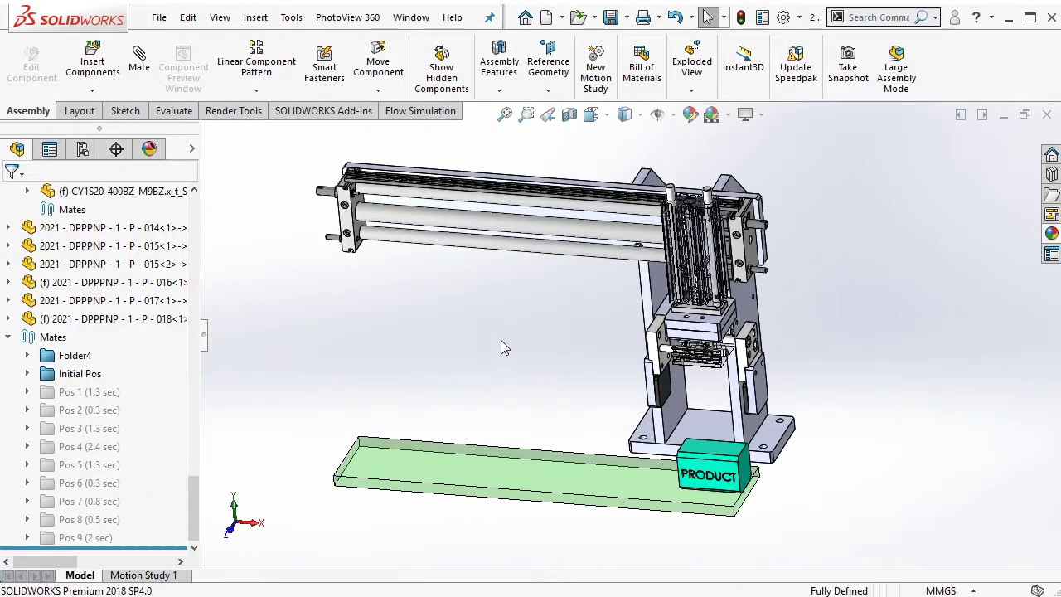
left_click(98, 375)
left_click(89, 331)
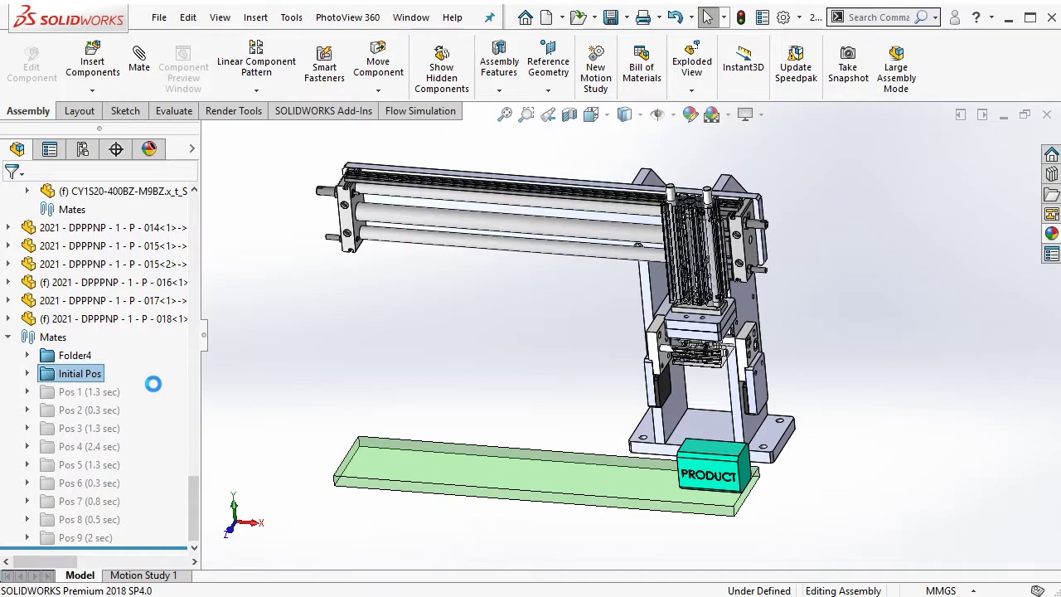
Step: Step through Pos 1, Pos 2 and Pos 3, unsuppressing each to view it, then suppressing it
left_click(112, 394)
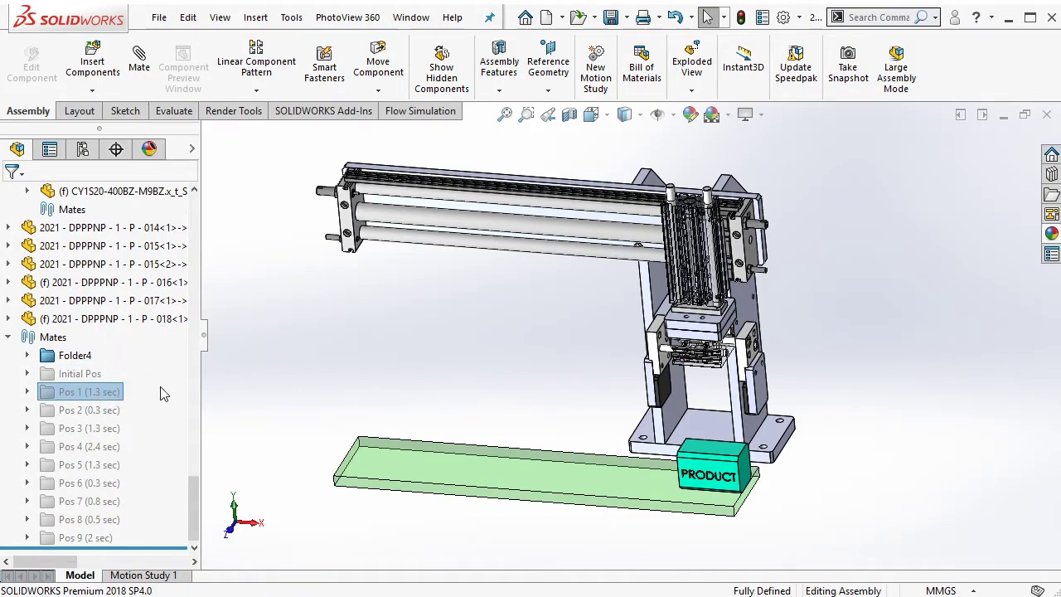
left_click(103, 392)
left_click(118, 341)
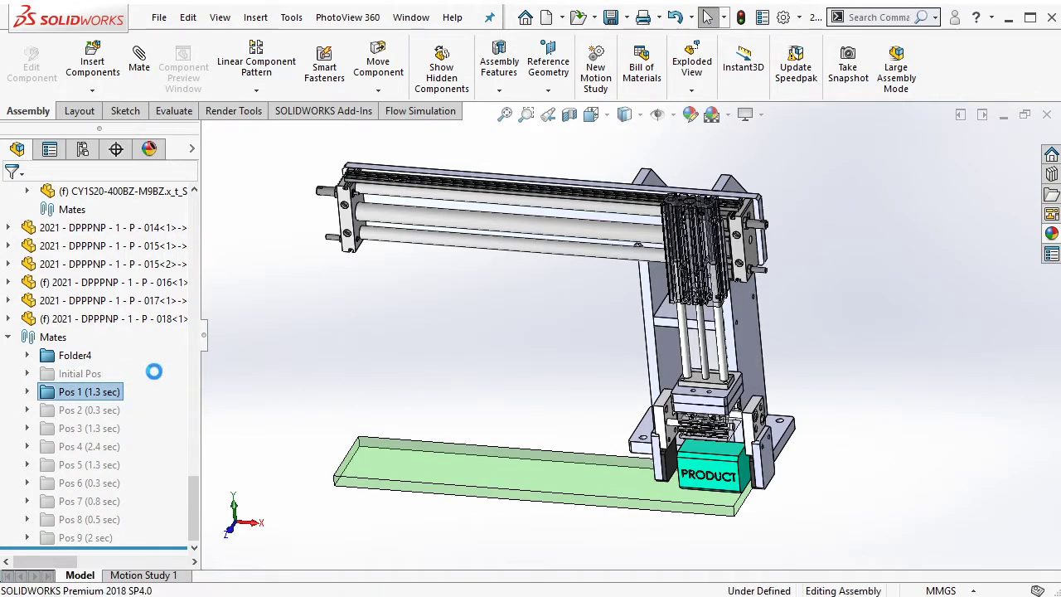
left_click(109, 411)
left_click(121, 358)
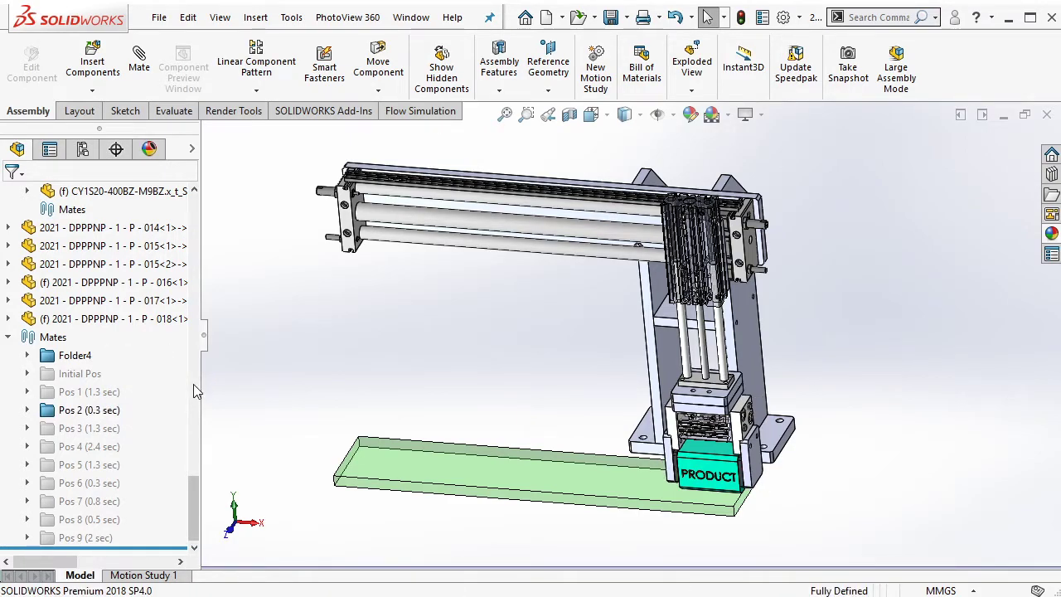
left_click(93, 410)
left_click(121, 358)
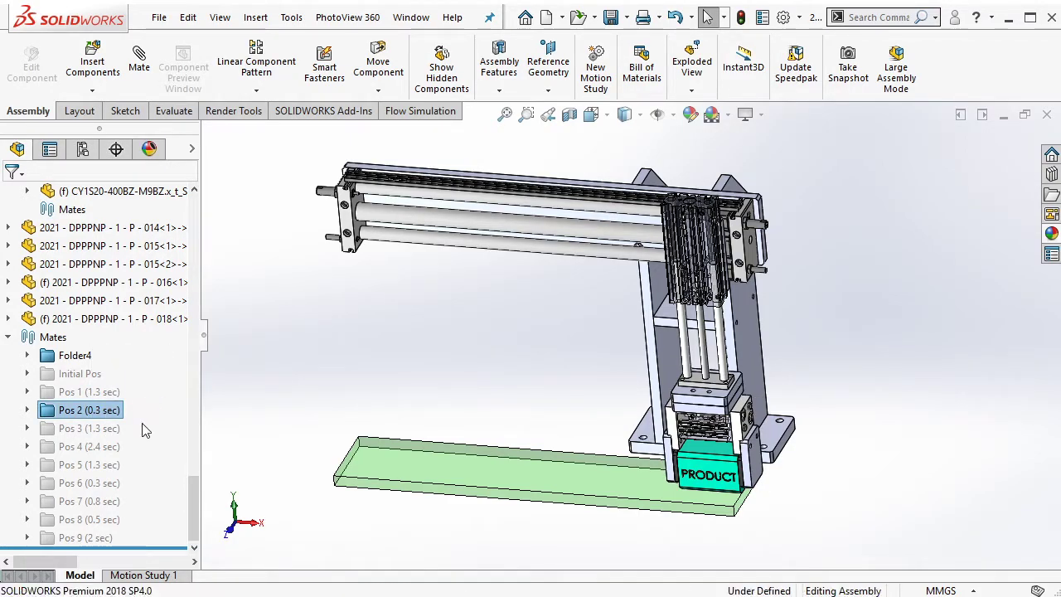
left_click(102, 428)
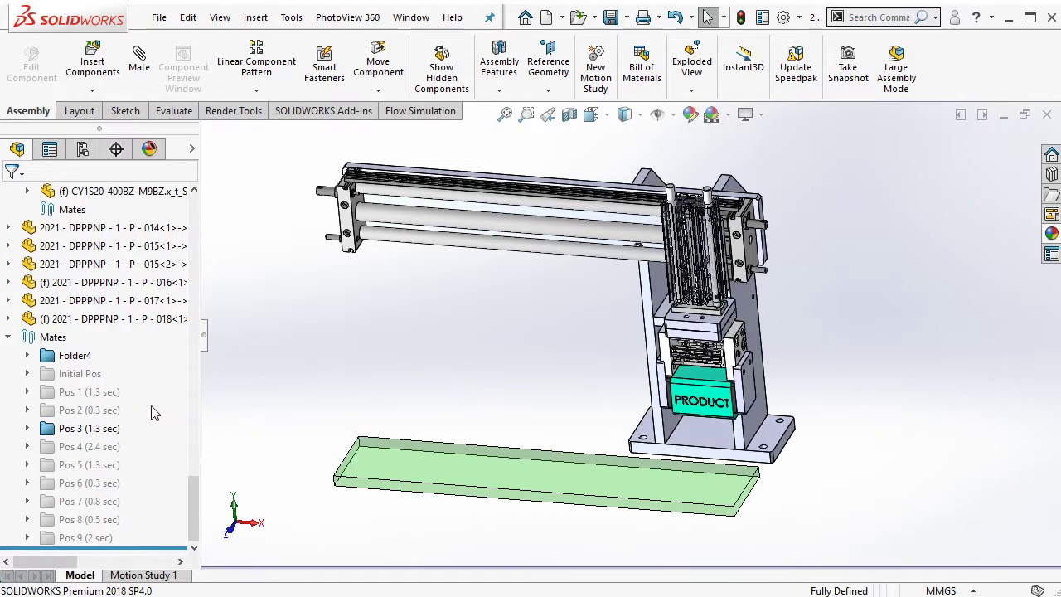
left_click(116, 379)
Step: Unsuppress and then suppress Pos 4 and Pos 5 to watch the product carried left and lowered
left_click(91, 447)
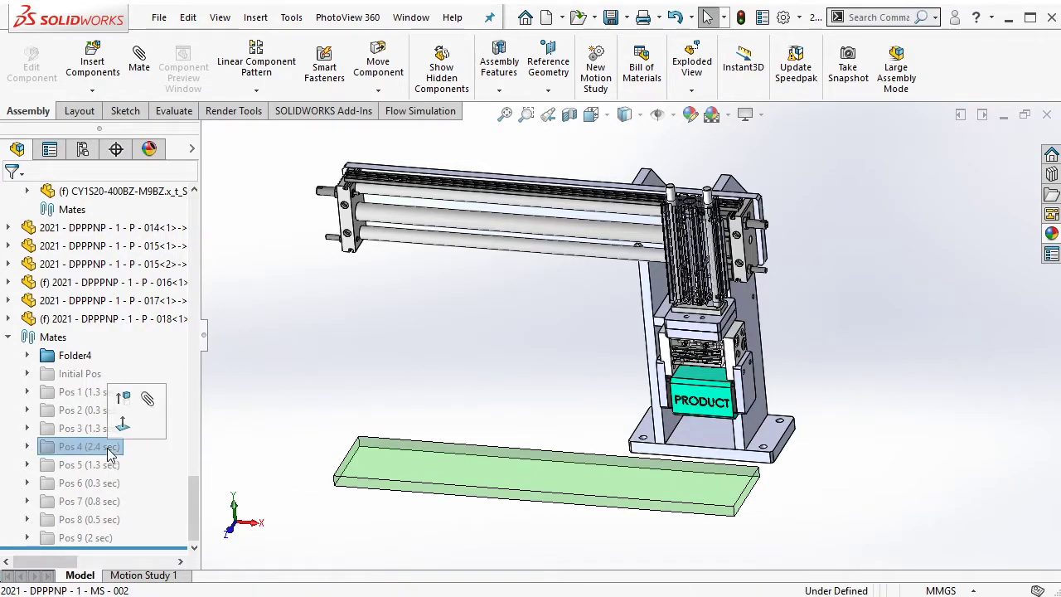
left_click(122, 406)
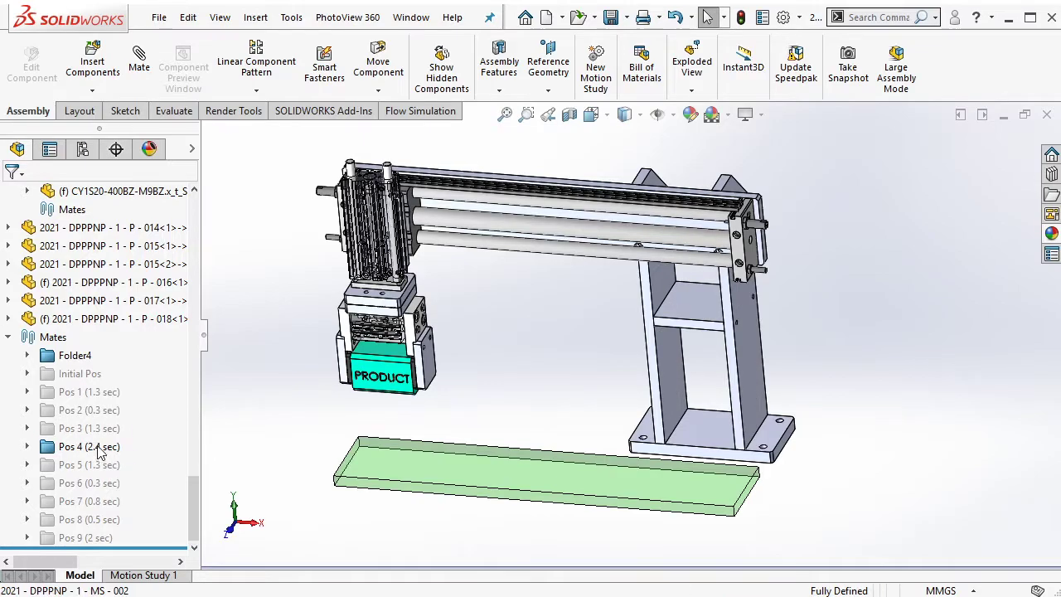
left_click(98, 450)
left_click(130, 409)
left_click(90, 464)
left_click(147, 448)
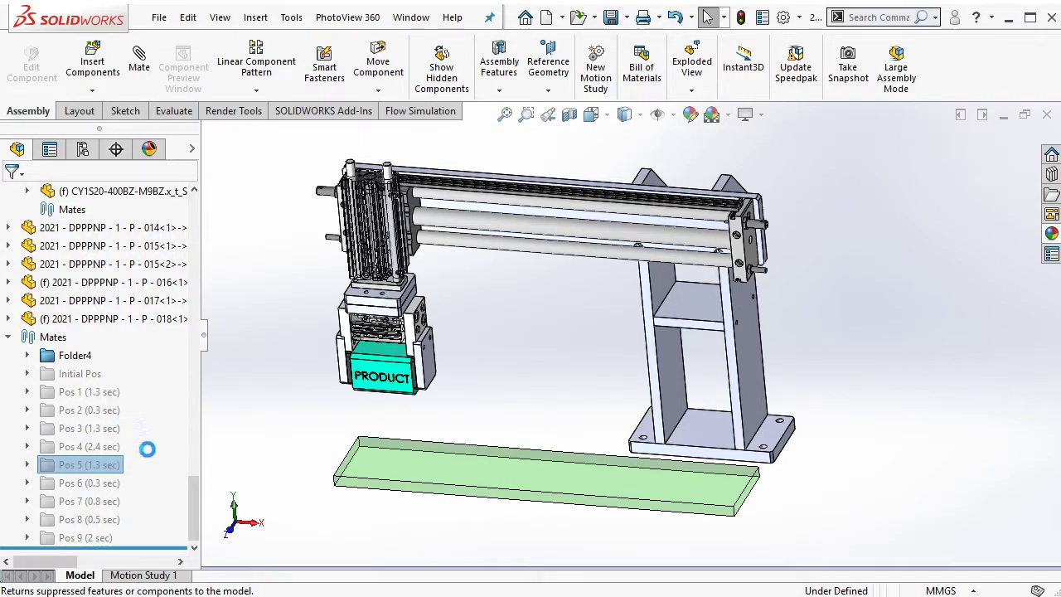
left_click(117, 470)
left_click(126, 420)
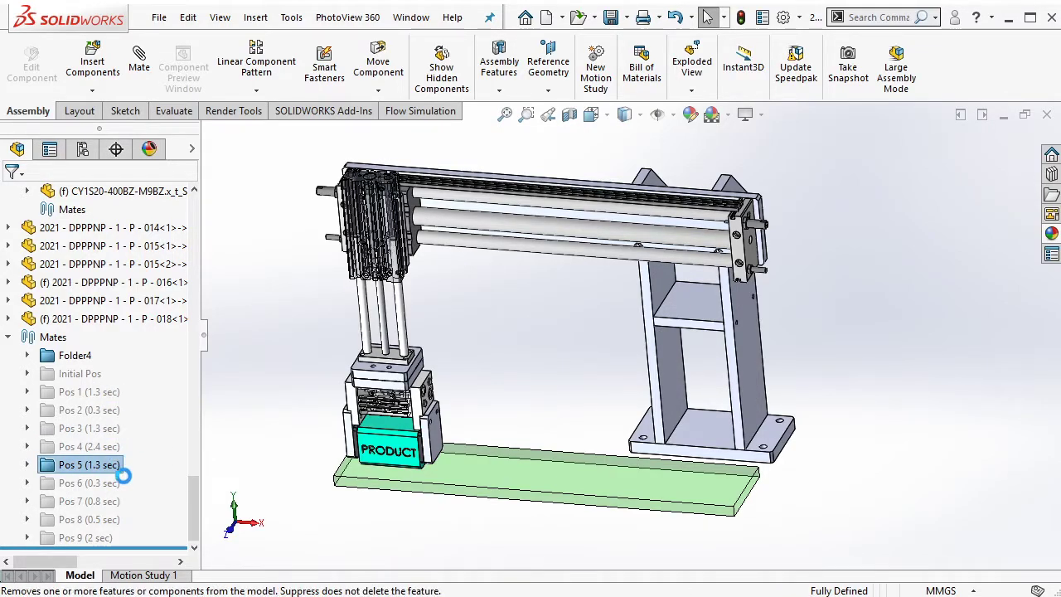
Step: Unsuppress and suppress Pos 6, Pos 7 and Pos 8 in turn, leaving the gripper open above the product
left_click(116, 482)
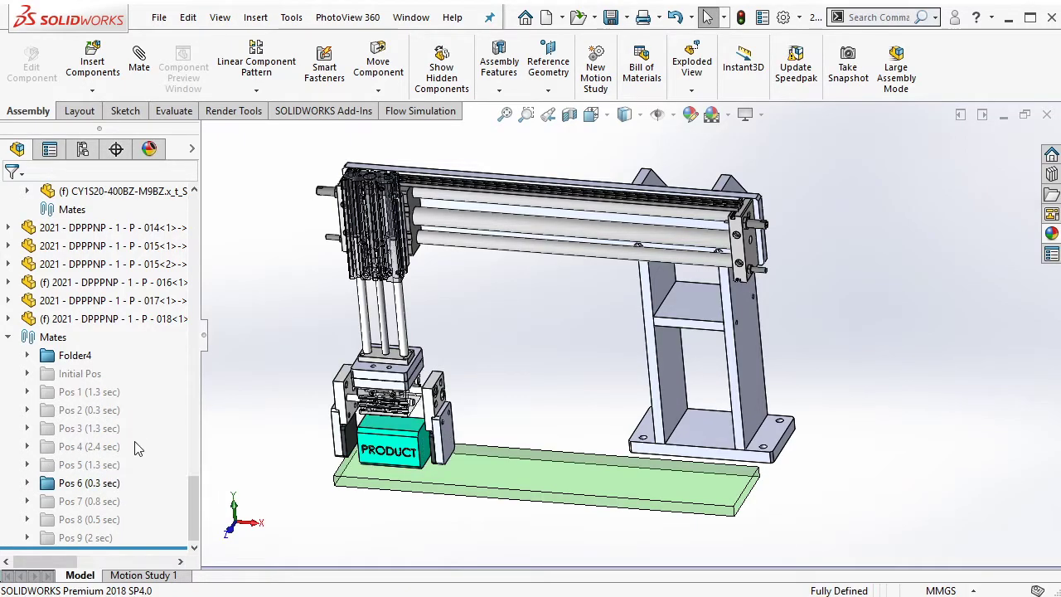
left_click(95, 488)
left_click(109, 429)
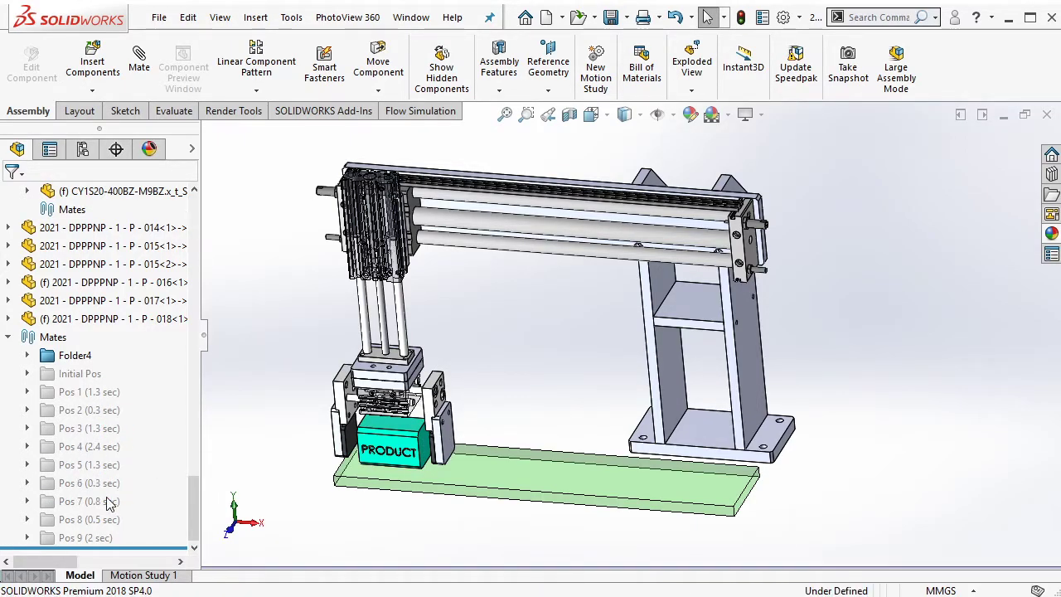
left_click(90, 500)
left_click(122, 448)
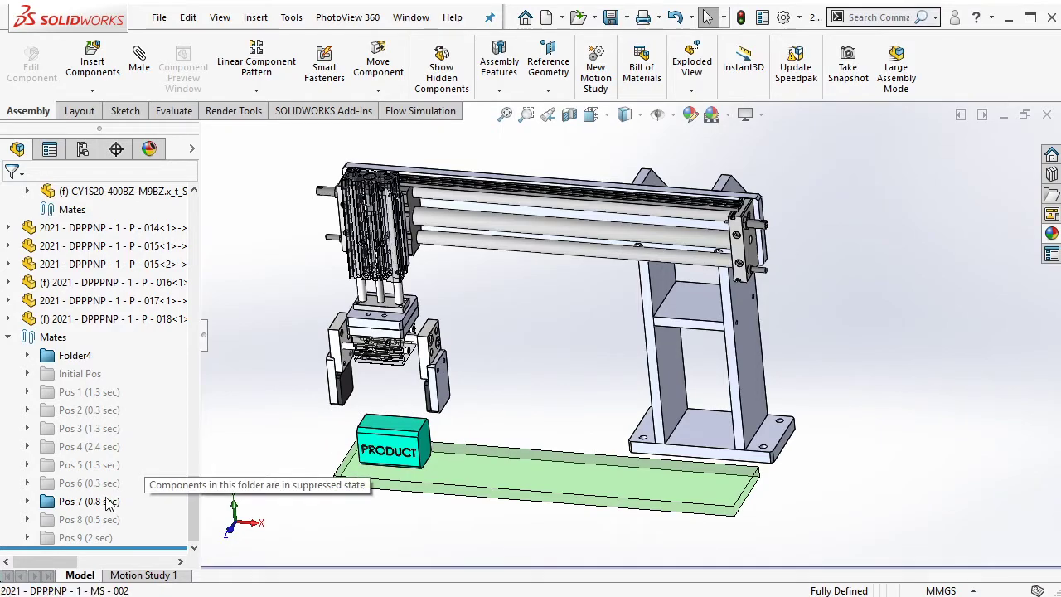
left_click(121, 448)
left_click(89, 519)
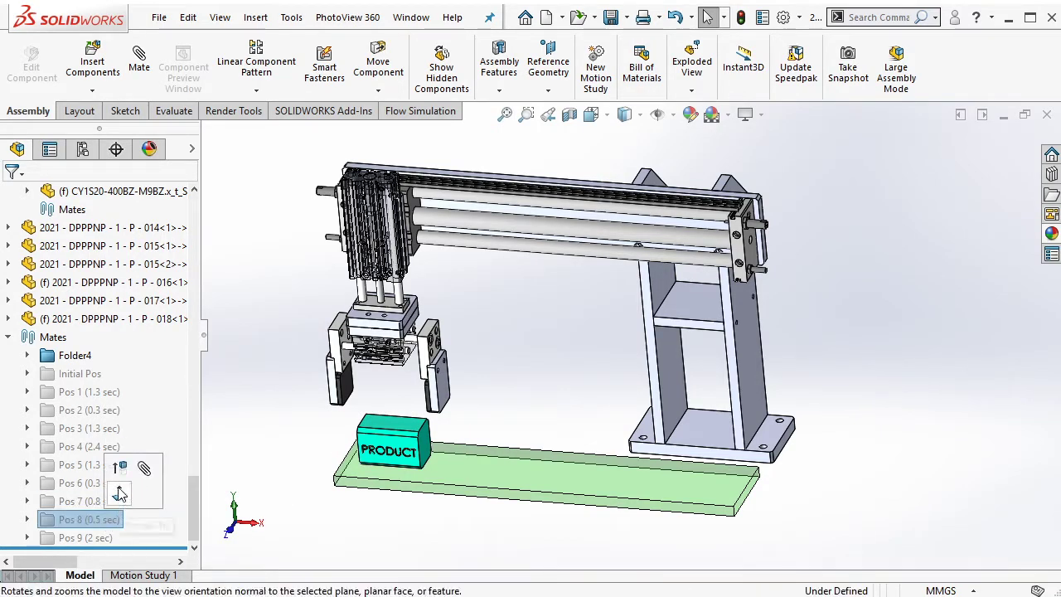
left_click(120, 466)
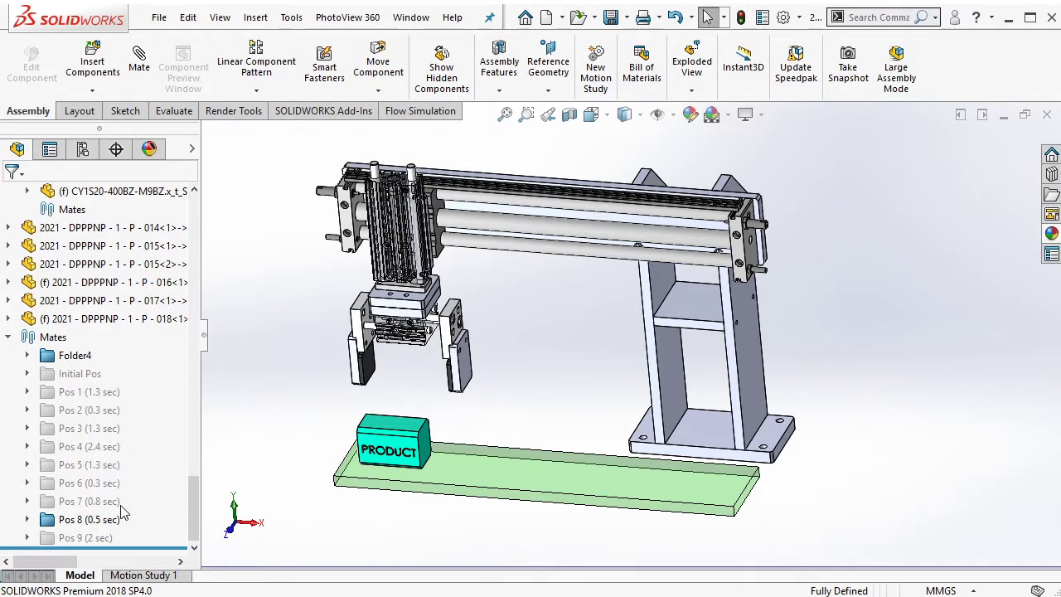
left_click(93, 520)
left_click(122, 467)
left_click(87, 537)
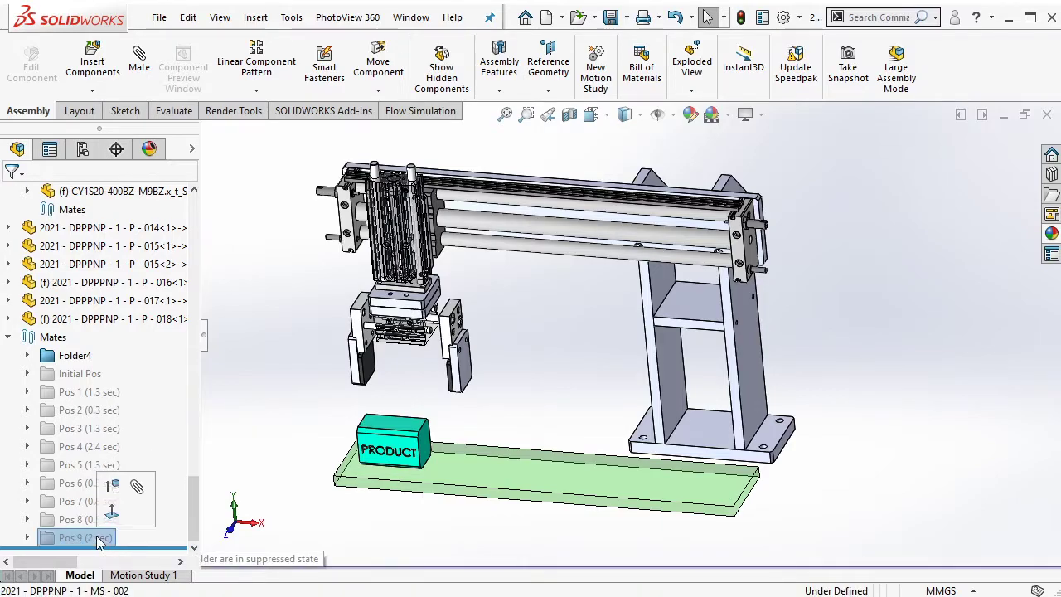